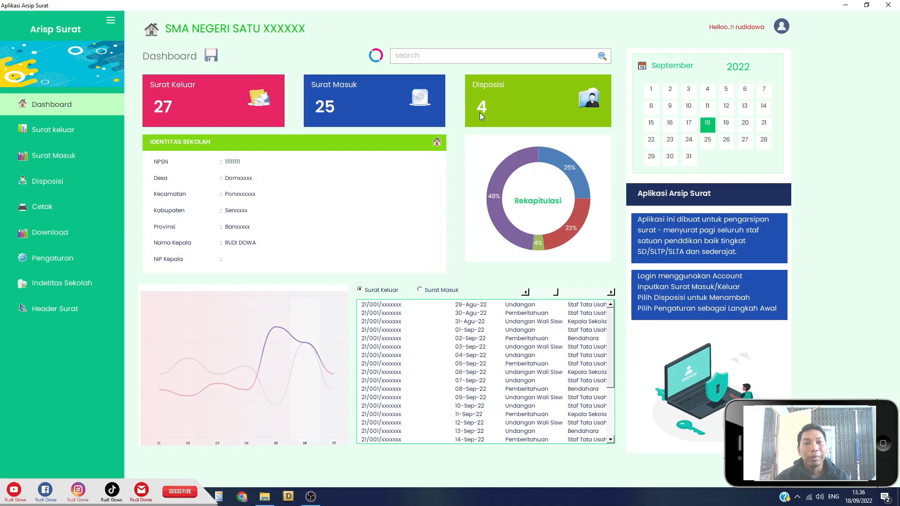
left_click(870, 10)
left_click(817, 17)
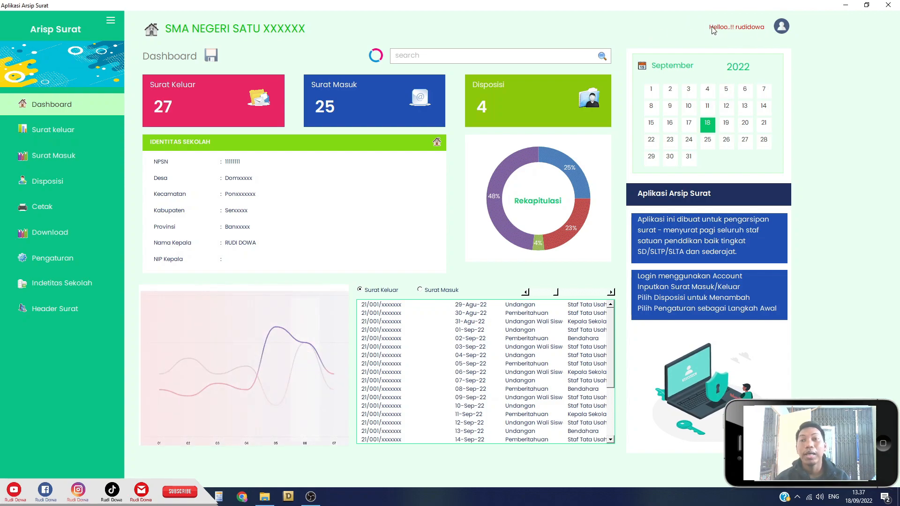
left_click(786, 29)
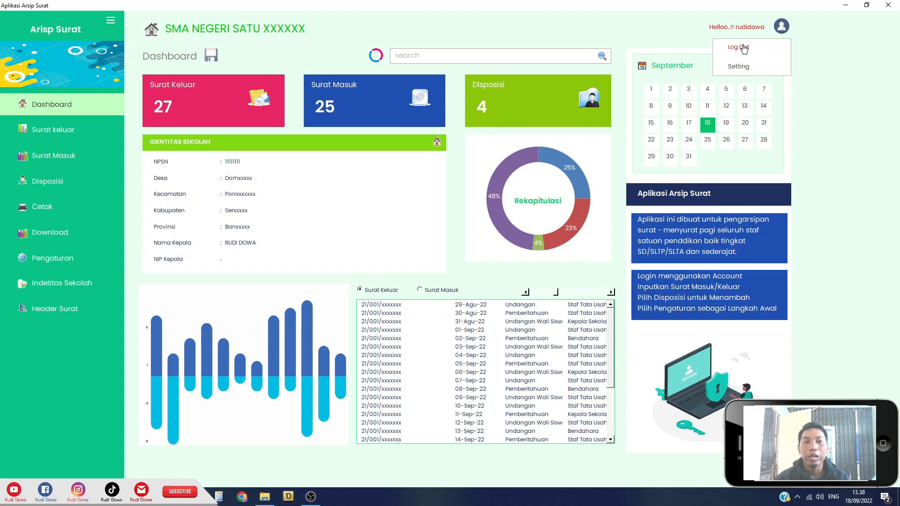
left_click(779, 32)
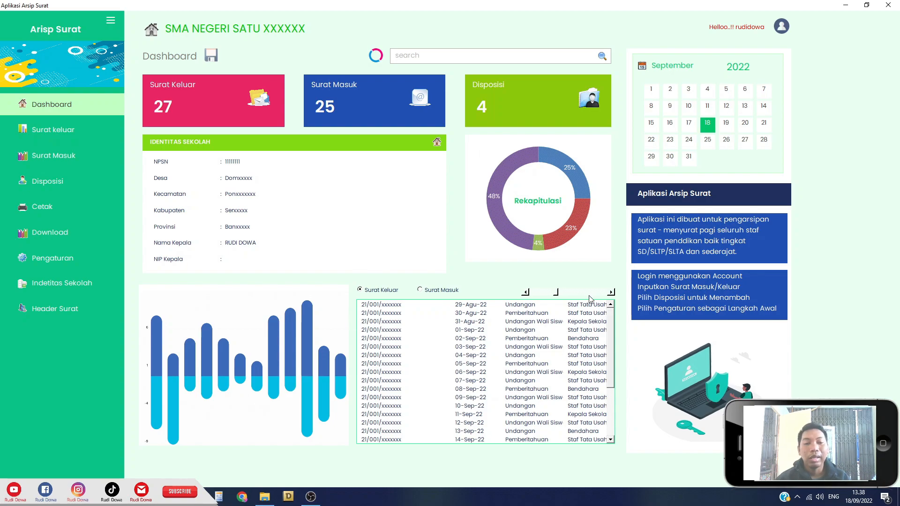
Switch the dashboard list to Surat Masuk and change the adjacent chart to a bar chart.
left_click(420, 290)
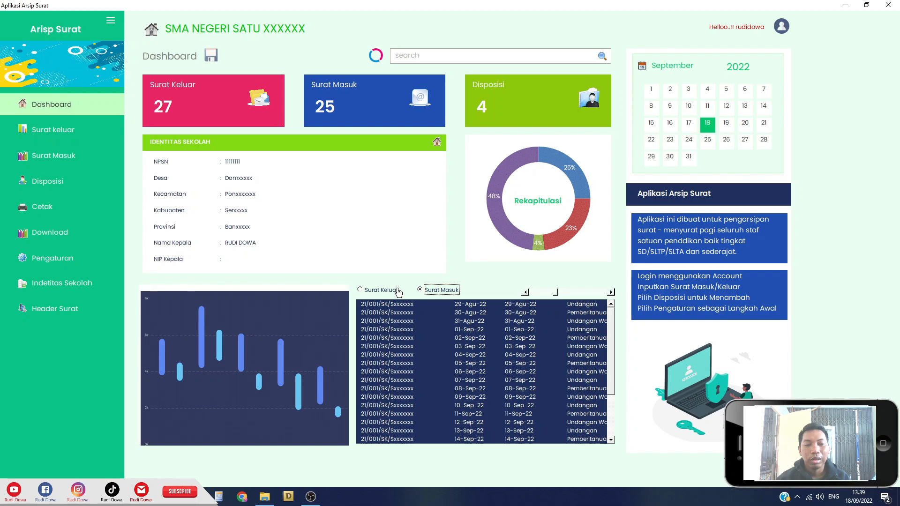
left_click(382, 291)
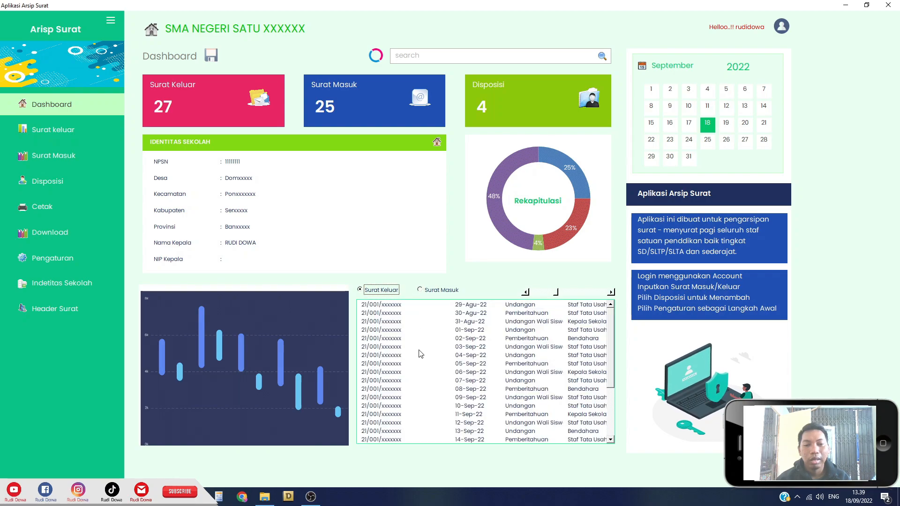
left_click(435, 291)
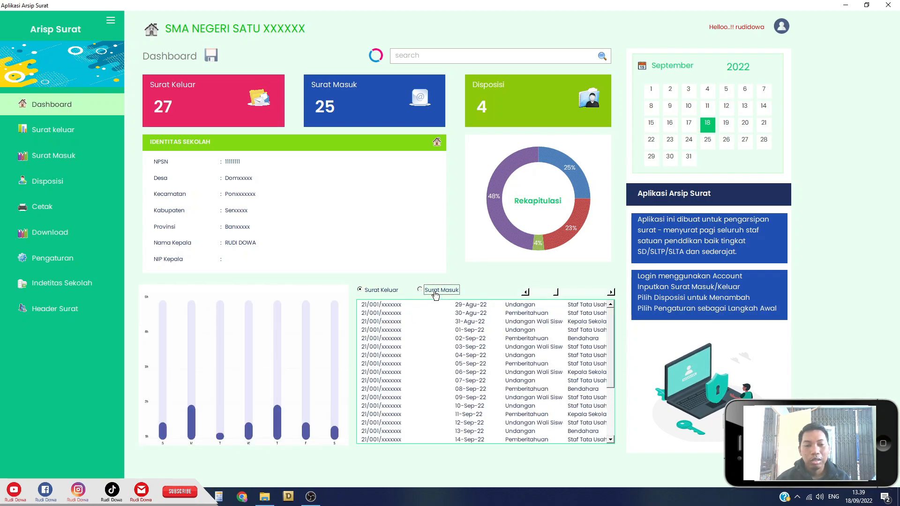
left_click(392, 290)
left_click(438, 290)
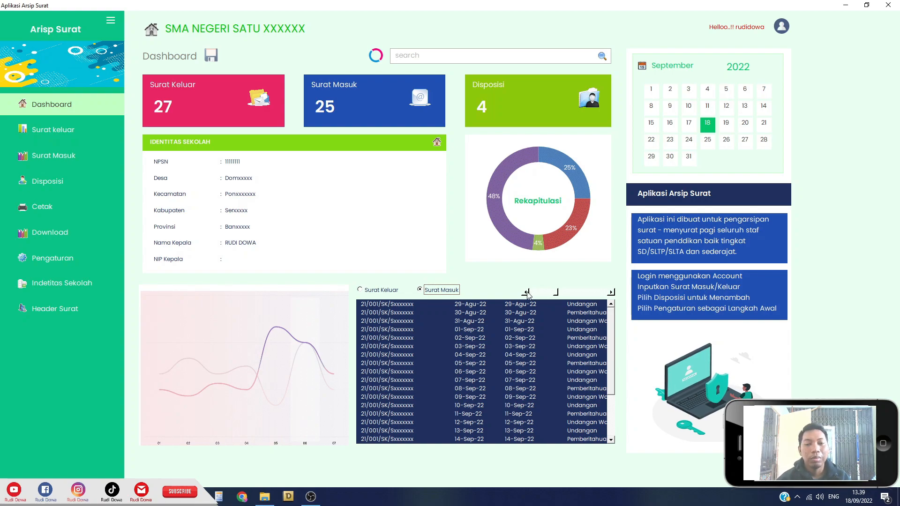
left_click(526, 293)
left_click(609, 293)
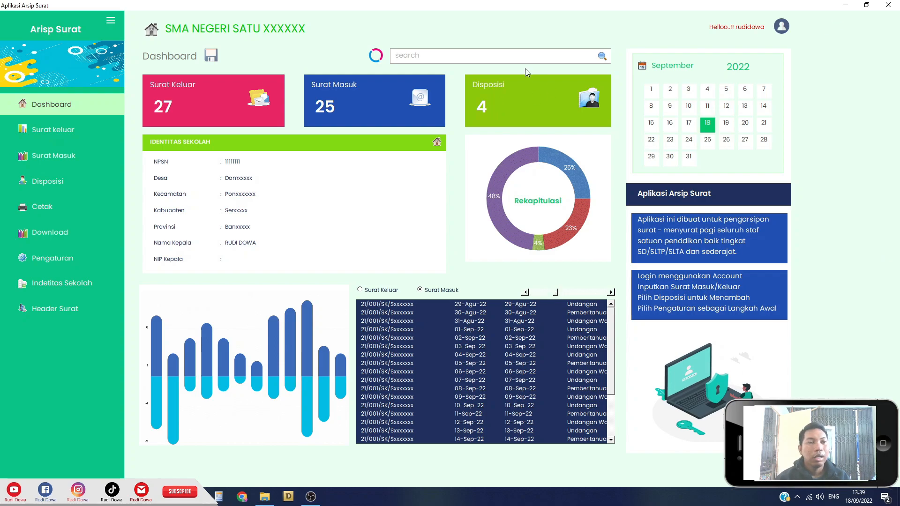
Open the Surat Keluar form, browse the Pengirim list, and close it unchanged.
left_click(57, 133)
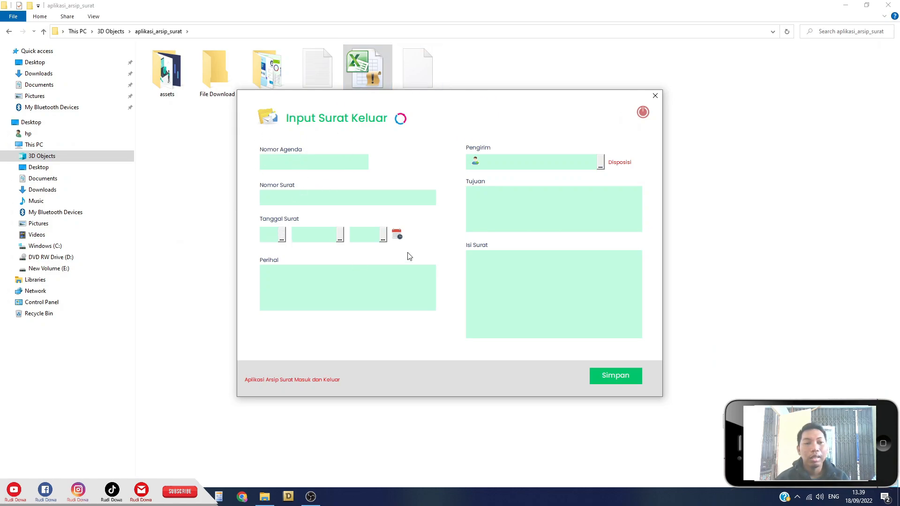
left_click(599, 163)
left_click(639, 155)
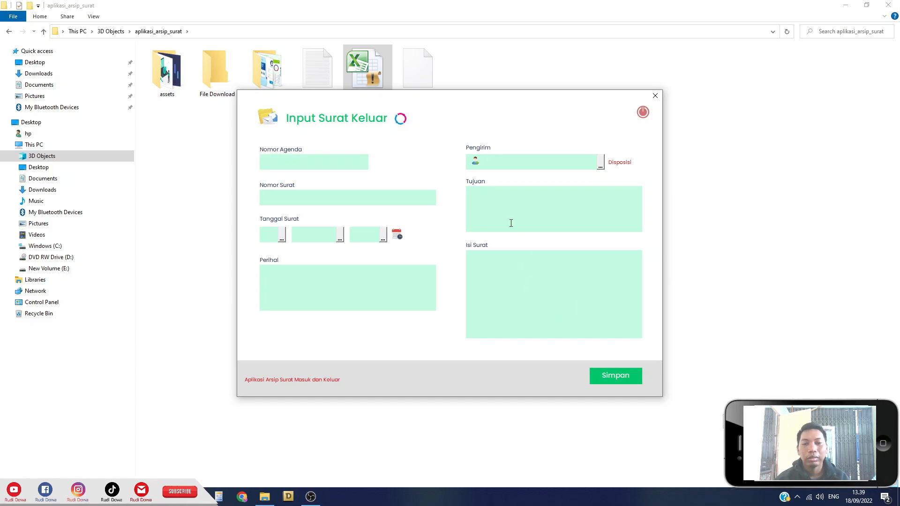
left_click(642, 114)
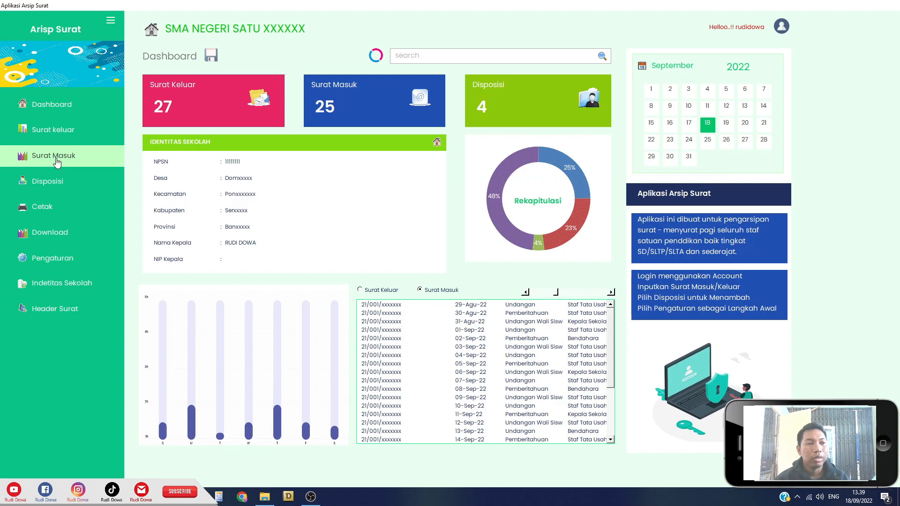
Open and close the Surat Masuk form, then bring up the Input Disposisi form.
left_click(57, 162)
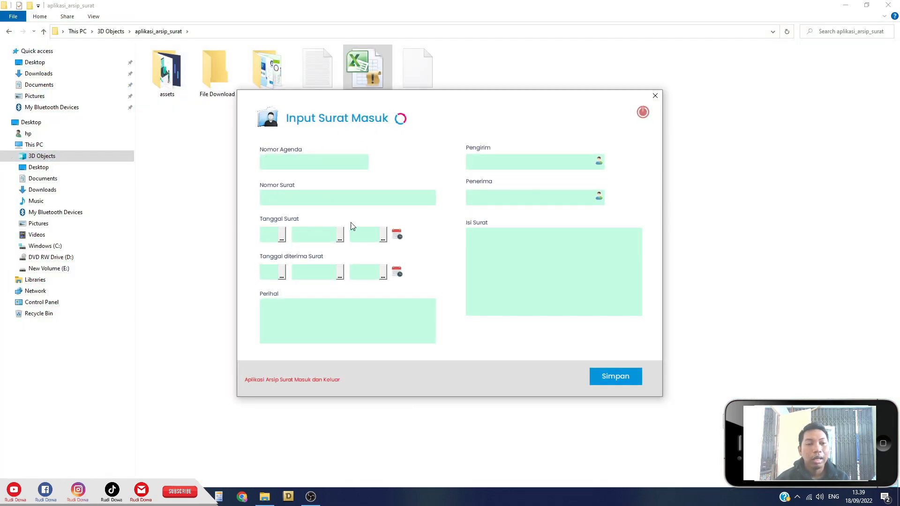
left_click(643, 115)
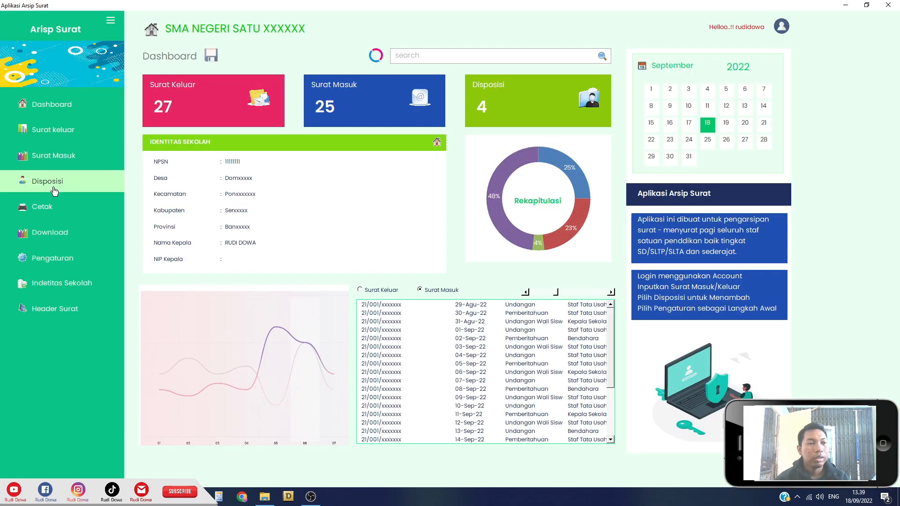
left_click(45, 189)
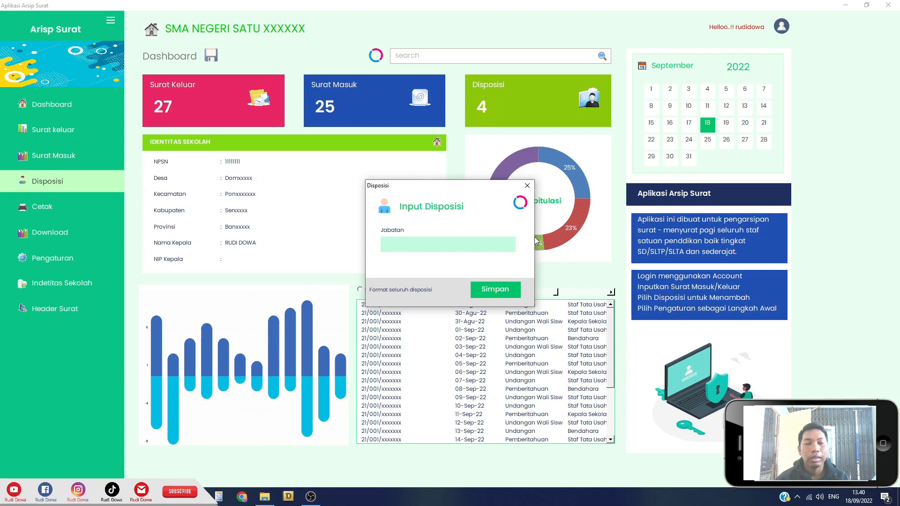
Close Disposisi, preview the Cetak Surat form's Nomor Surat list, then show the Download choices.
left_click(526, 187)
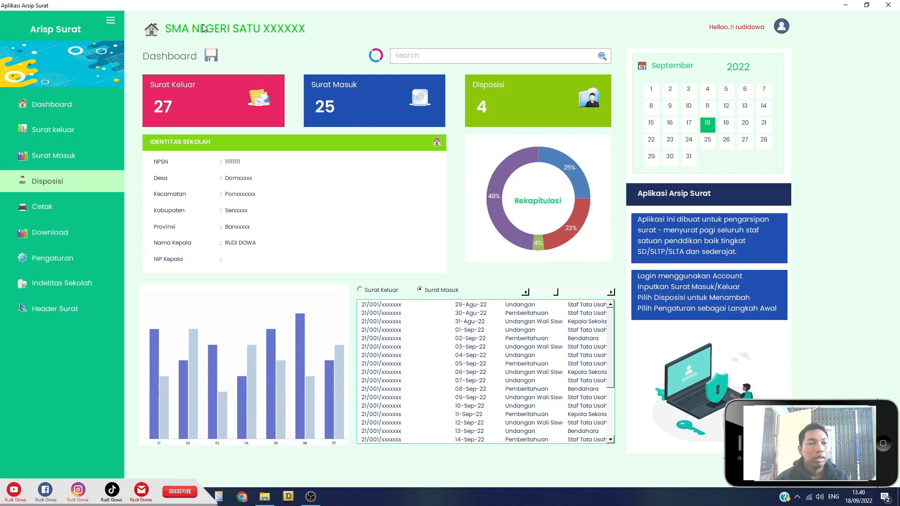
left_click(45, 208)
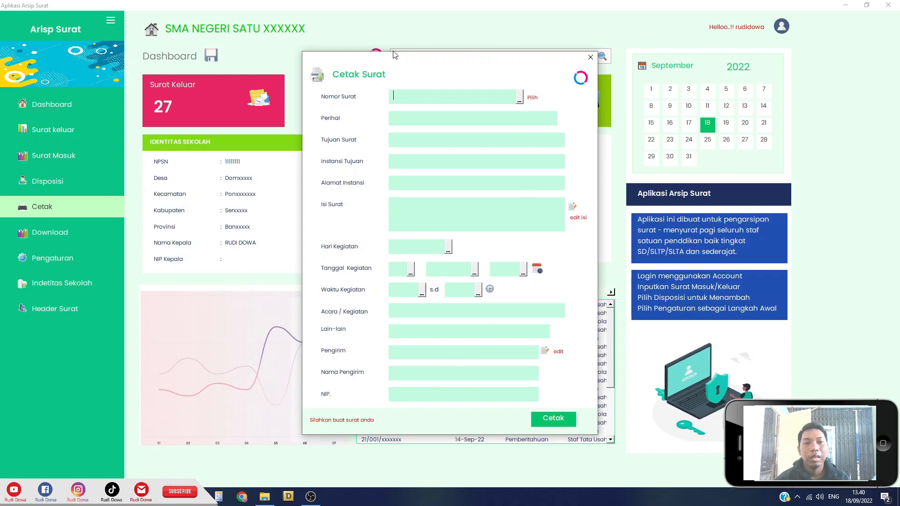
left_click(507, 97)
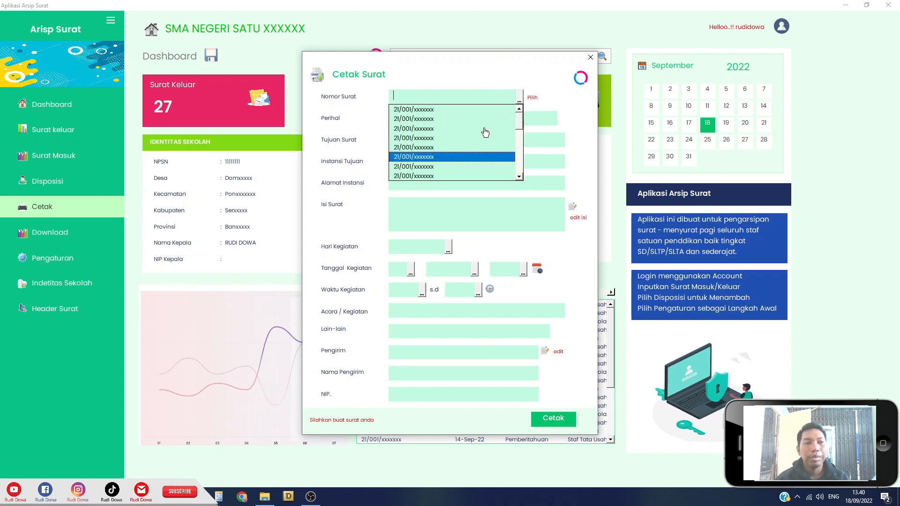
left_click(573, 115)
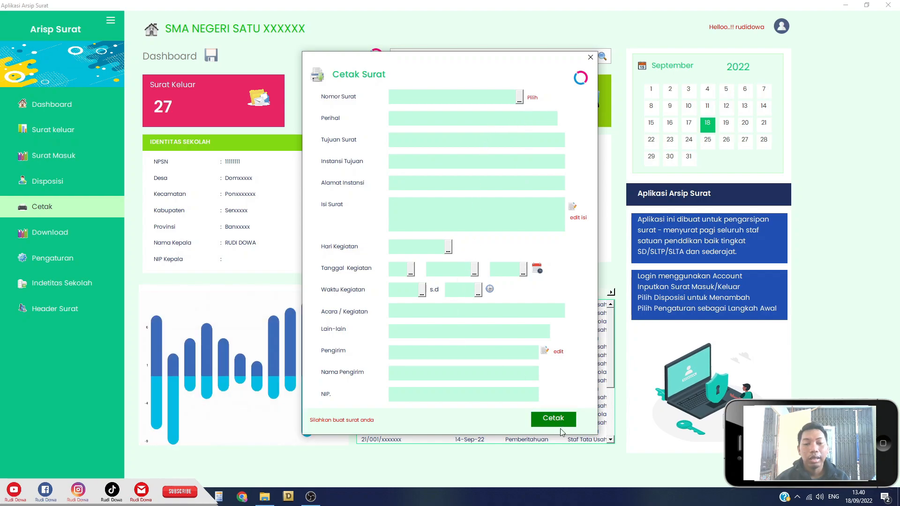
left_click(589, 58)
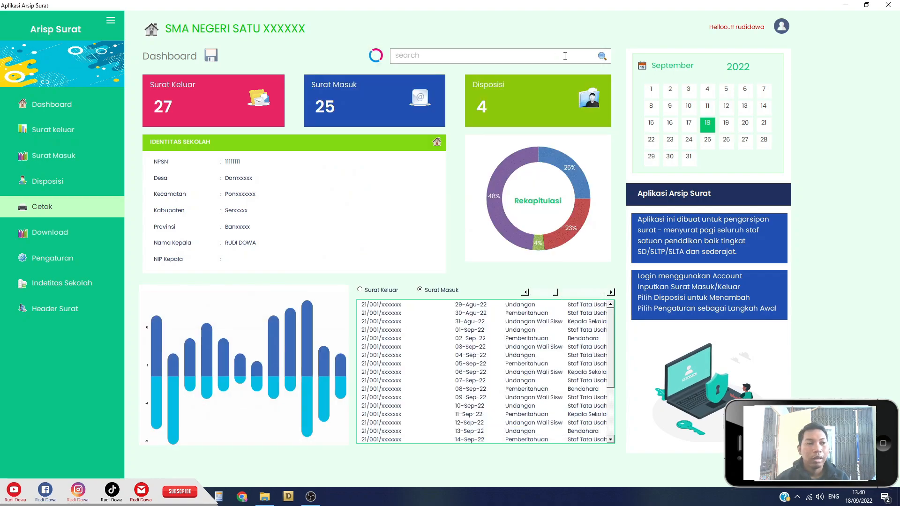
left_click(53, 234)
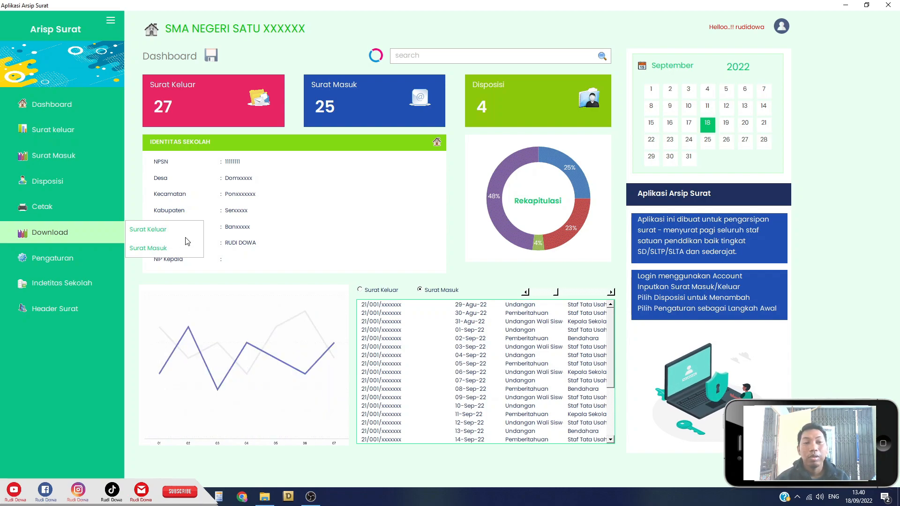
Close the download choices and view the profile settings and school identity editor without changes.
left_click(54, 233)
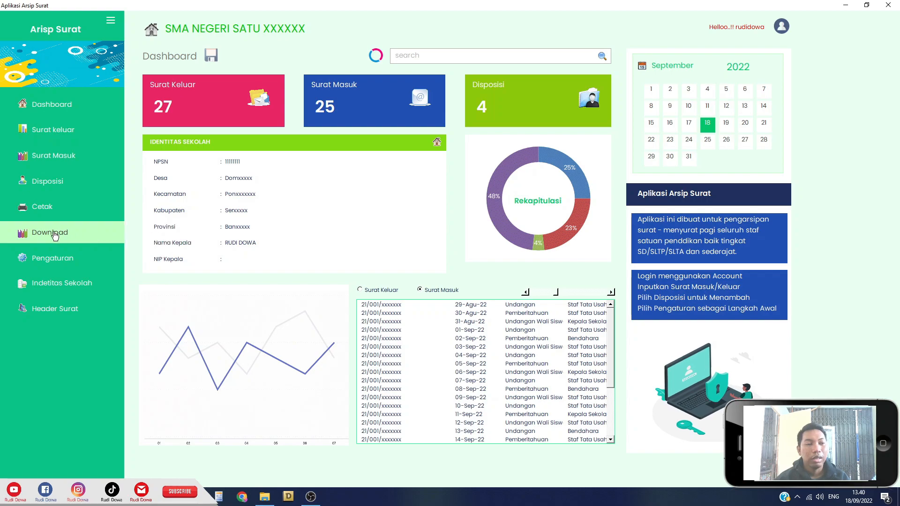
left_click(51, 265)
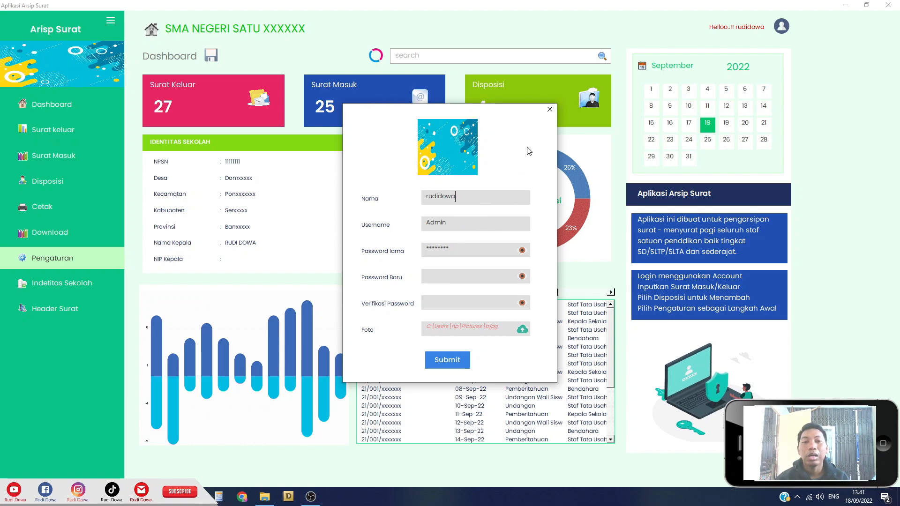
left_click(550, 112)
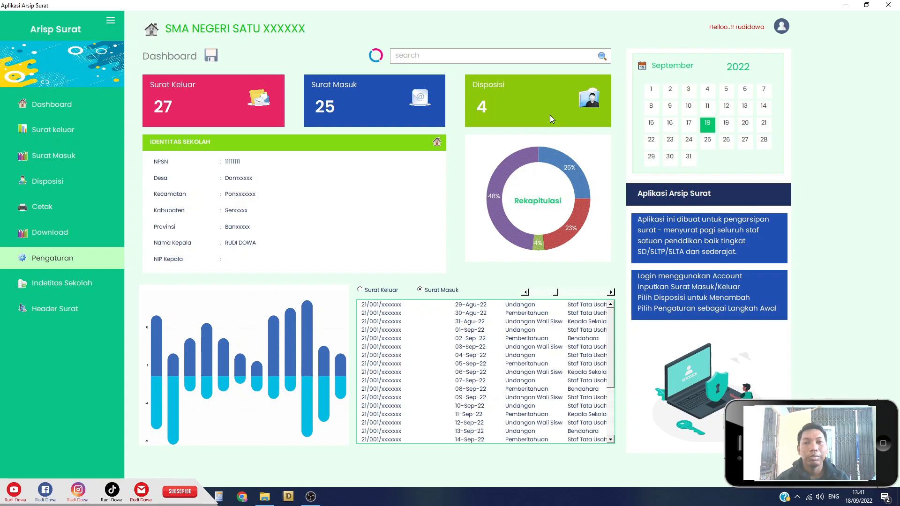
left_click(72, 291)
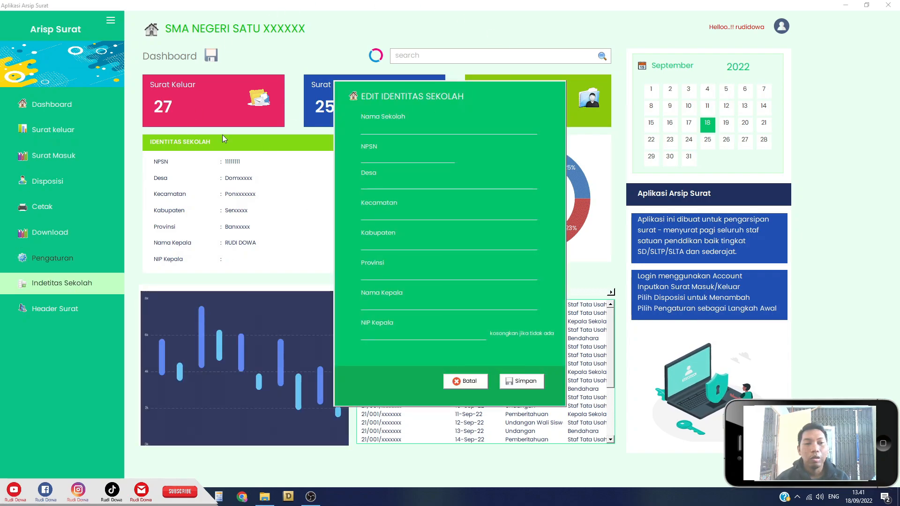
left_click(466, 382)
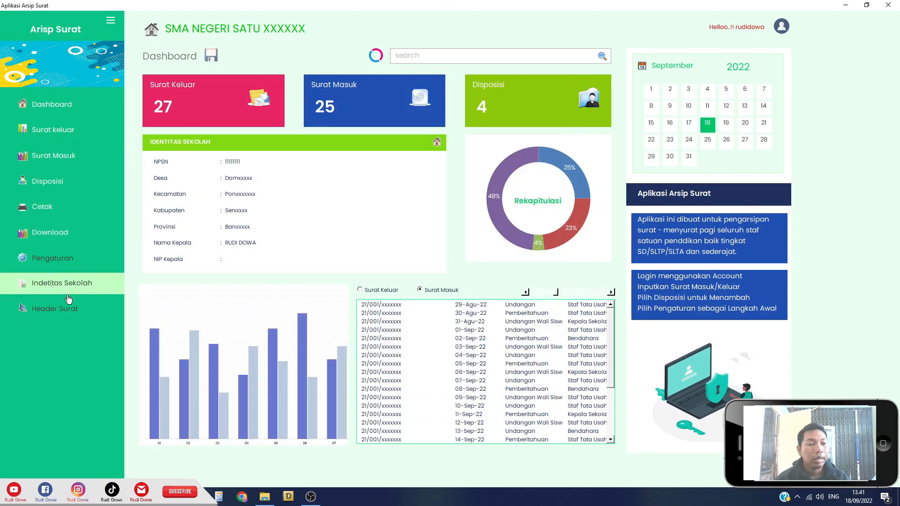
View the letterhead setup form, then save the application data and acknowledge Tersimpan.
left_click(64, 309)
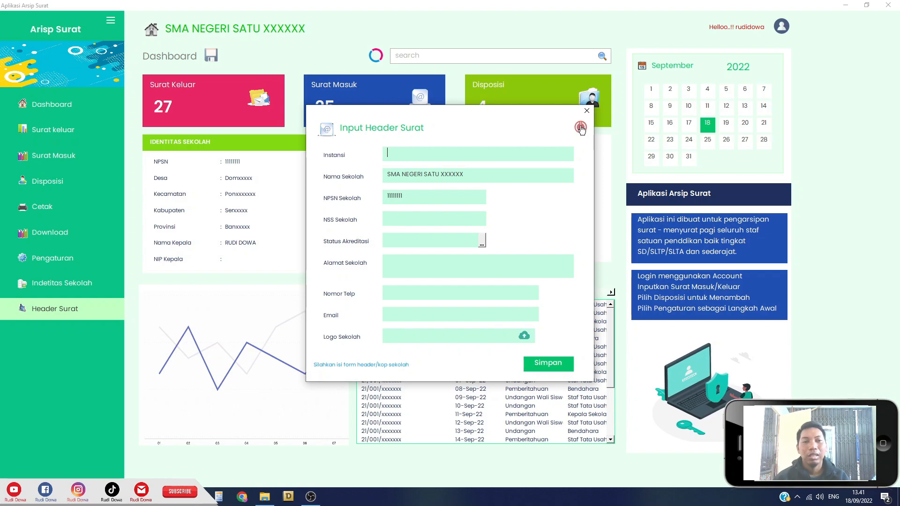
left_click(581, 127)
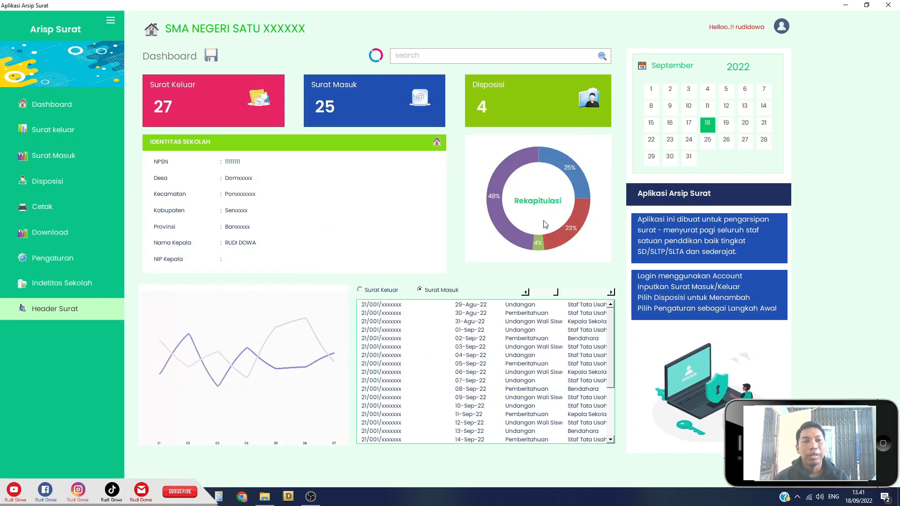
left_click(211, 54)
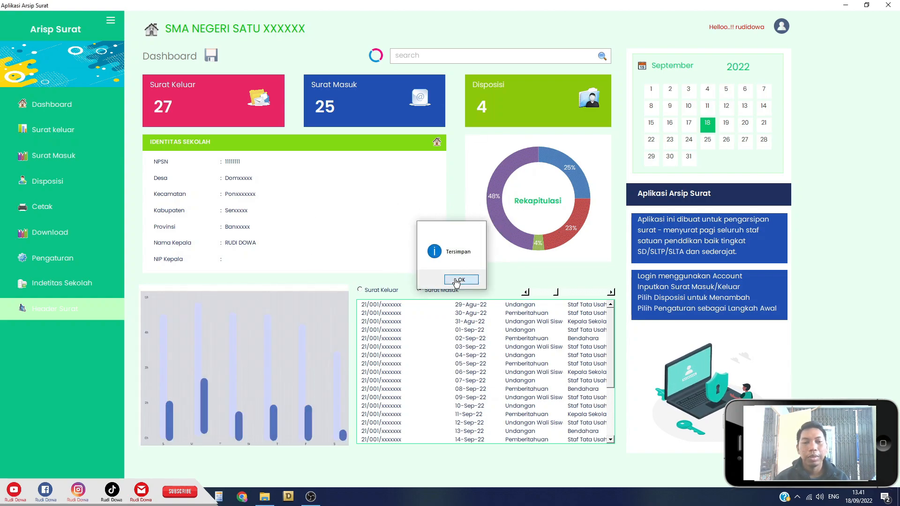
left_click(458, 280)
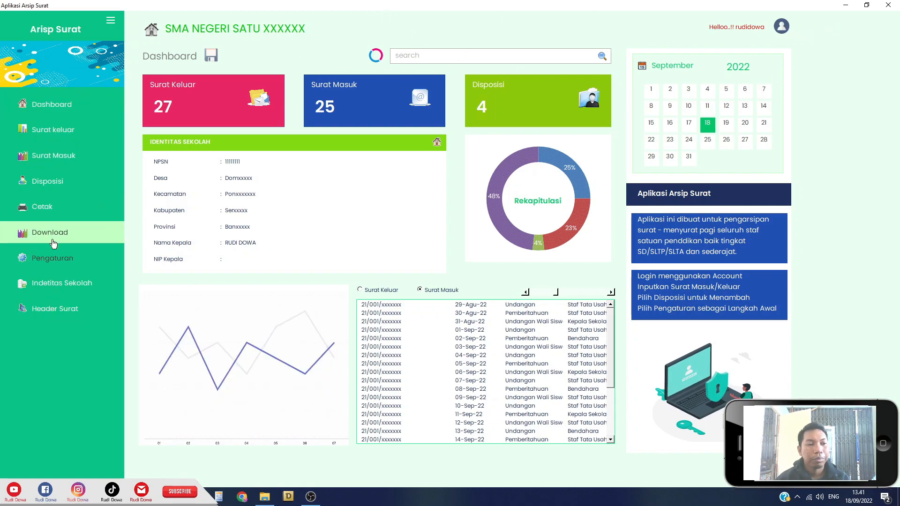
In the account settings, change Nama to 'Saya' and replace the username.
left_click(57, 258)
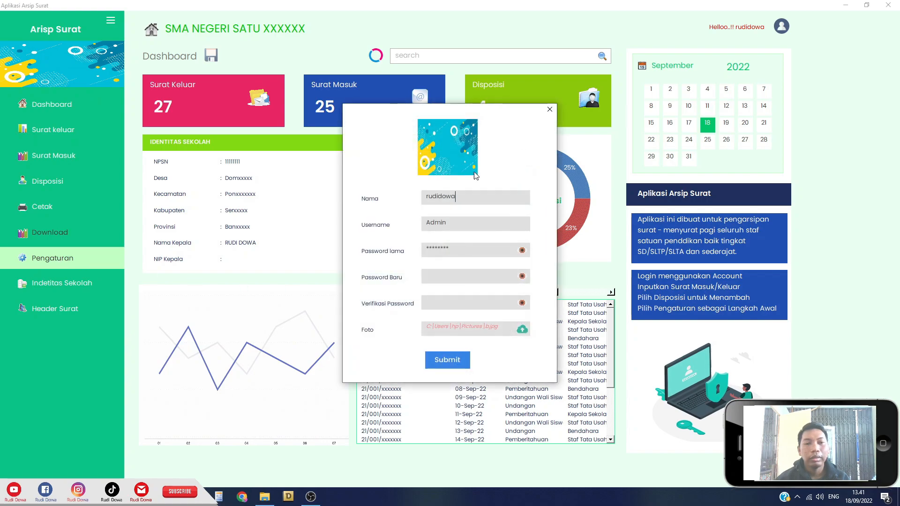
left_click(549, 112)
left_click(781, 26)
left_click(744, 68)
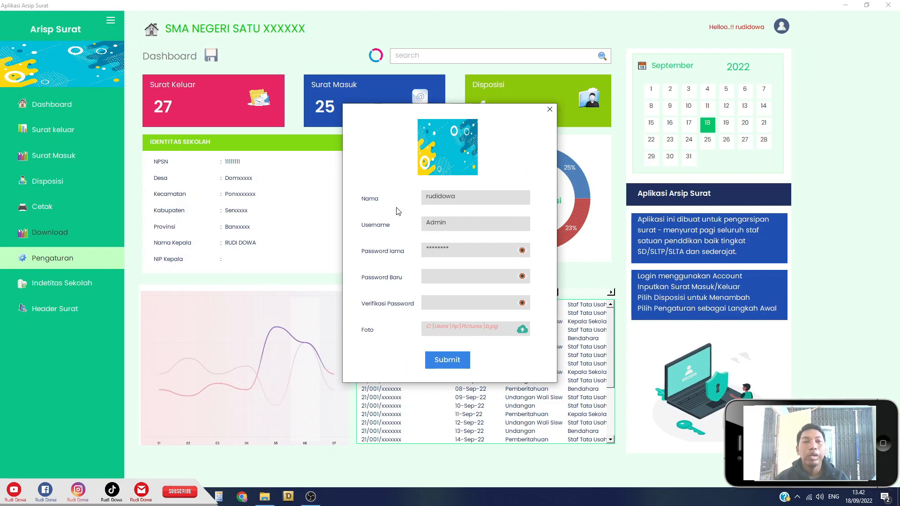
left_click_drag(488, 196, 418, 197)
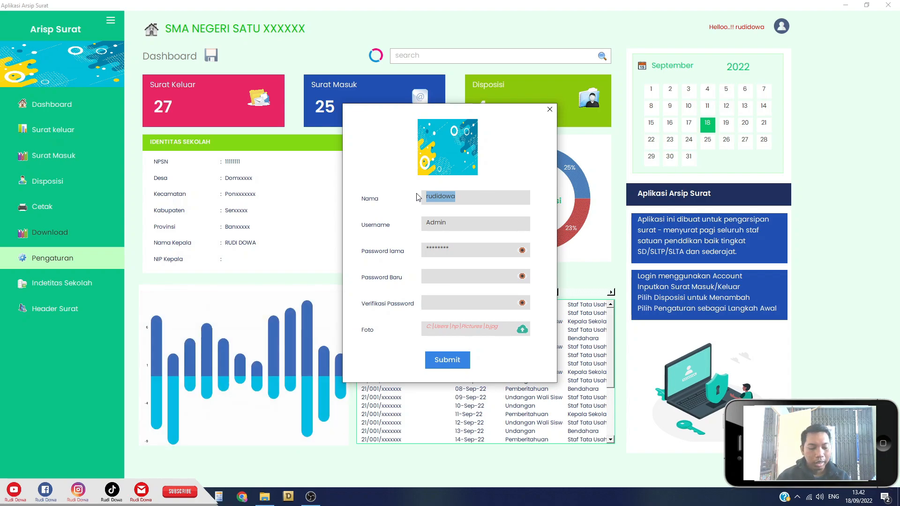
key("BackSpace")
type("Saya")
left_click_drag(451, 223, 413, 228)
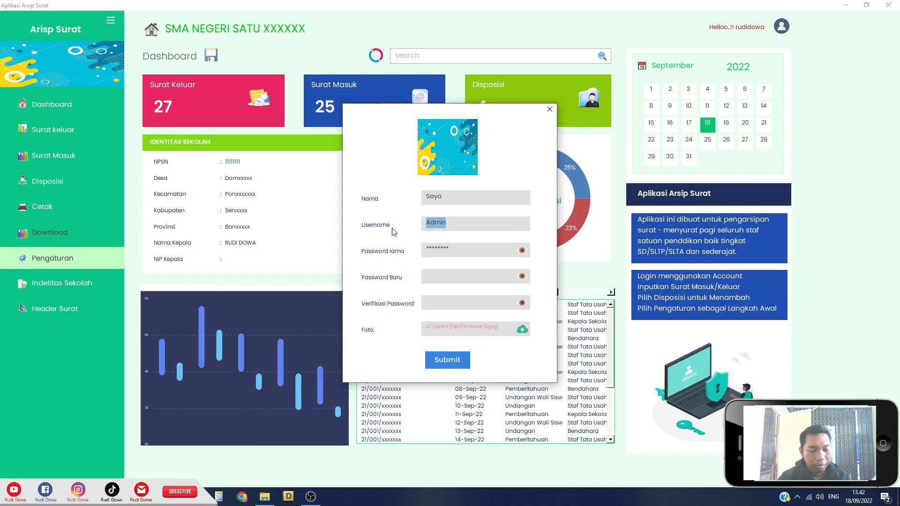
type("rudi")
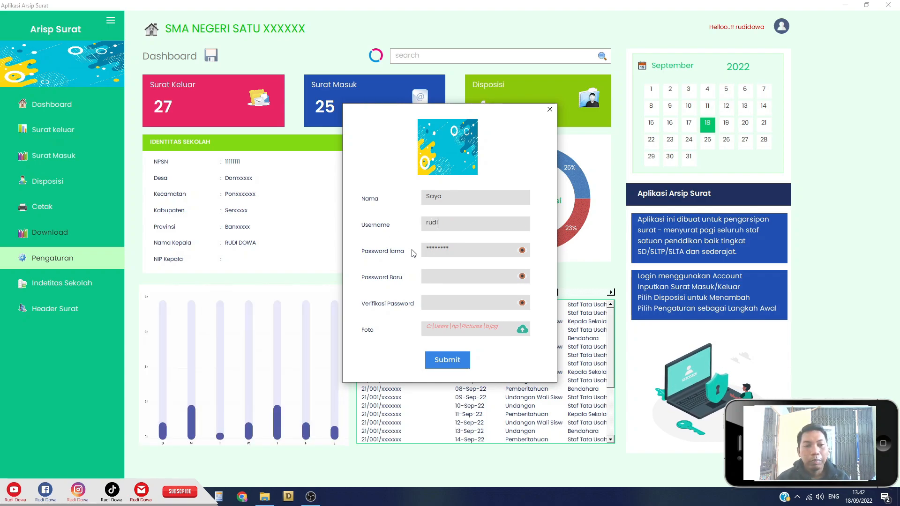
Reveal the password fields and enter the old password, a new password, and its verification.
left_click(522, 252)
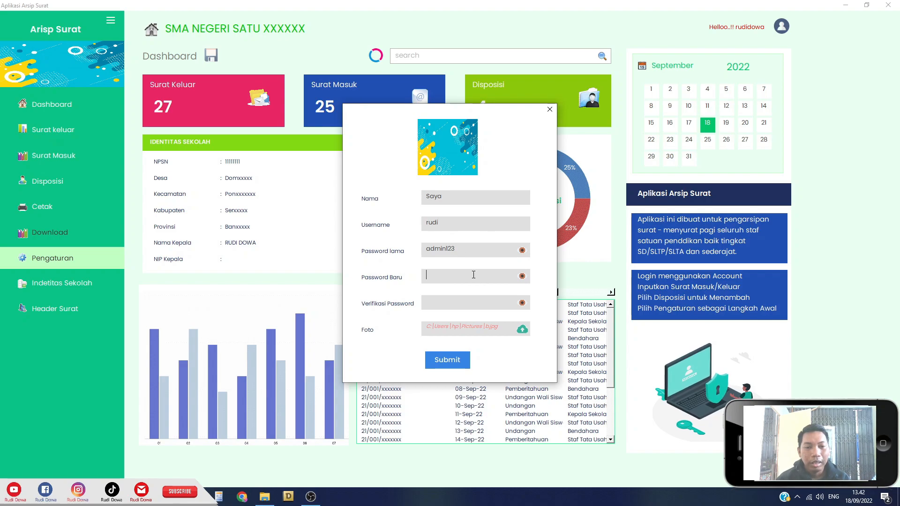
type("a")
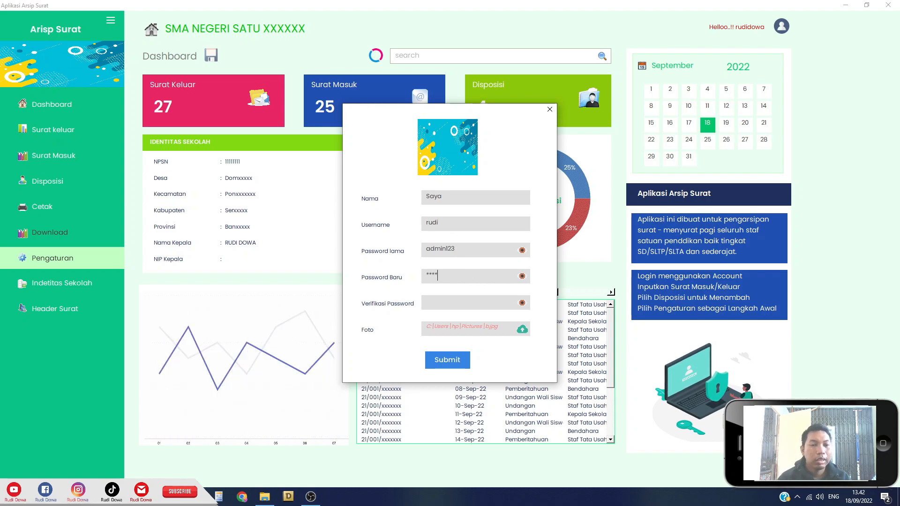
left_click(529, 280)
left_click(459, 305)
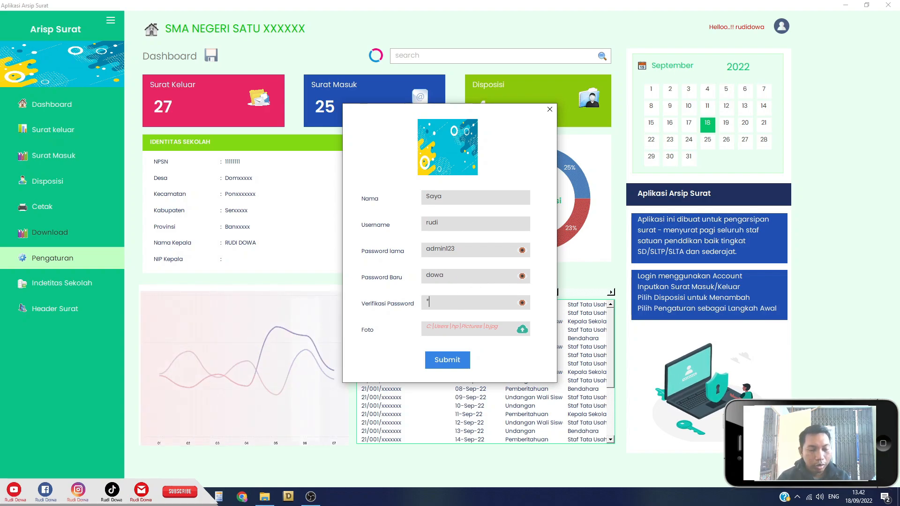
left_click(523, 302)
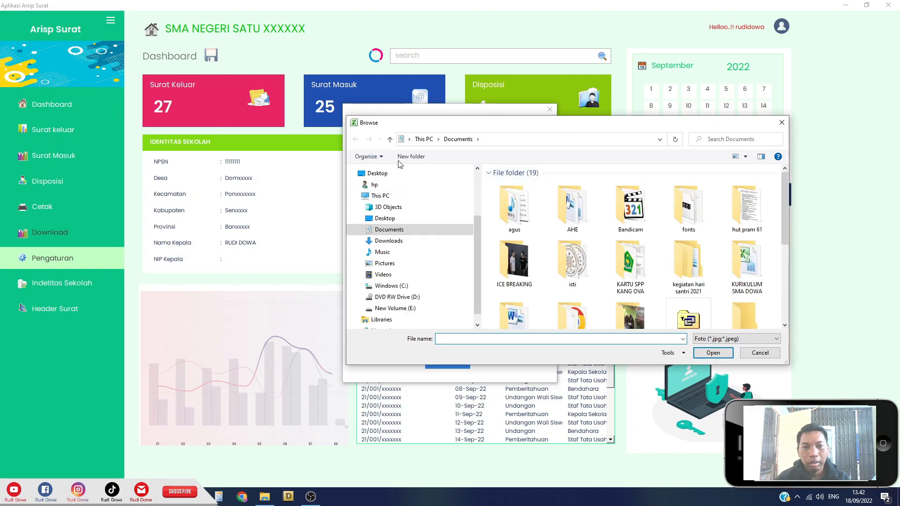
Pick a.jpg from Pictures as the profile photo, submit, and dismiss the Sukses message.
left_click(384, 263)
left_click_drag(790, 191, 789, 233)
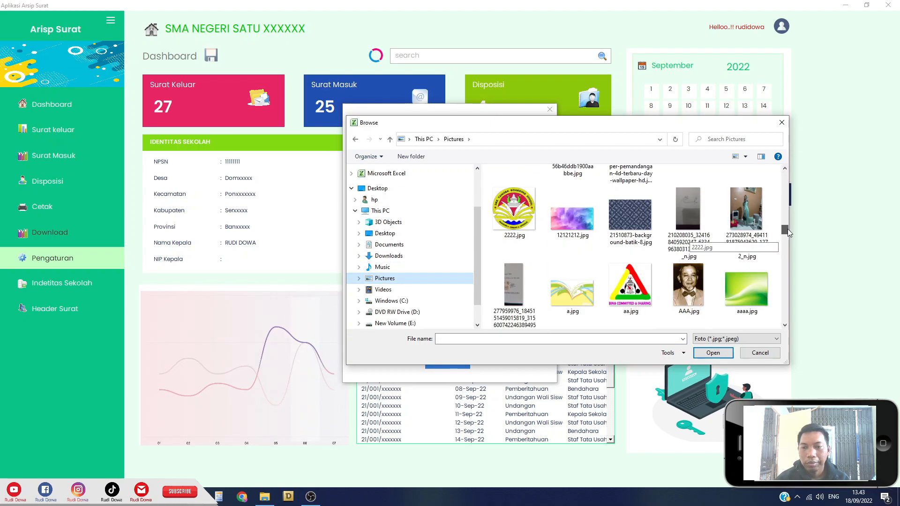
double_click(578, 298)
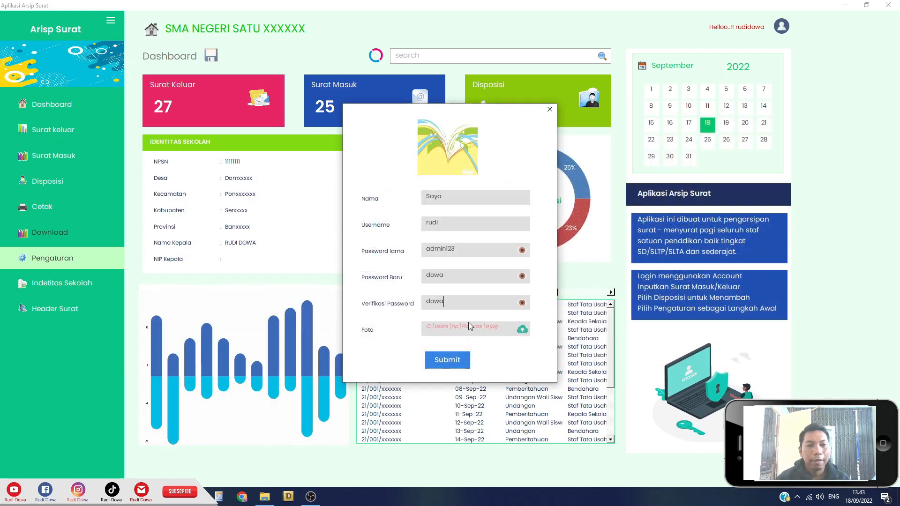
left_click(447, 363)
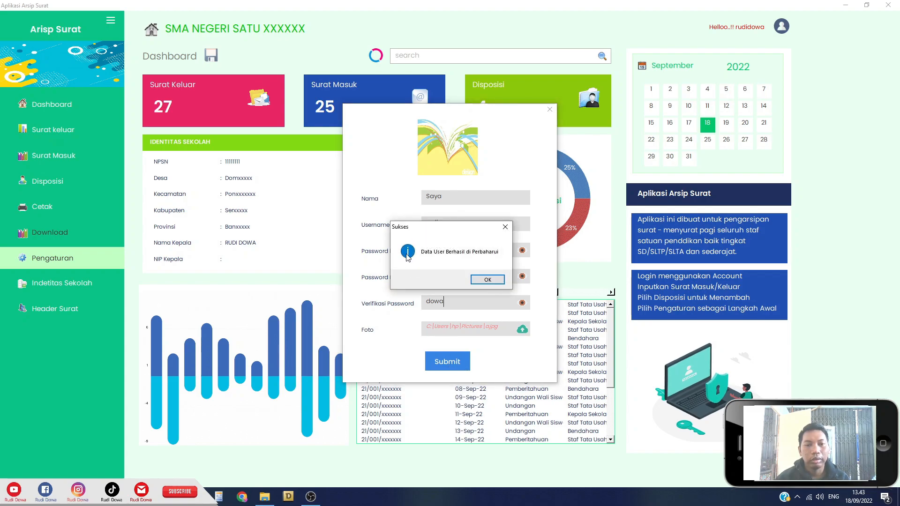
left_click(488, 280)
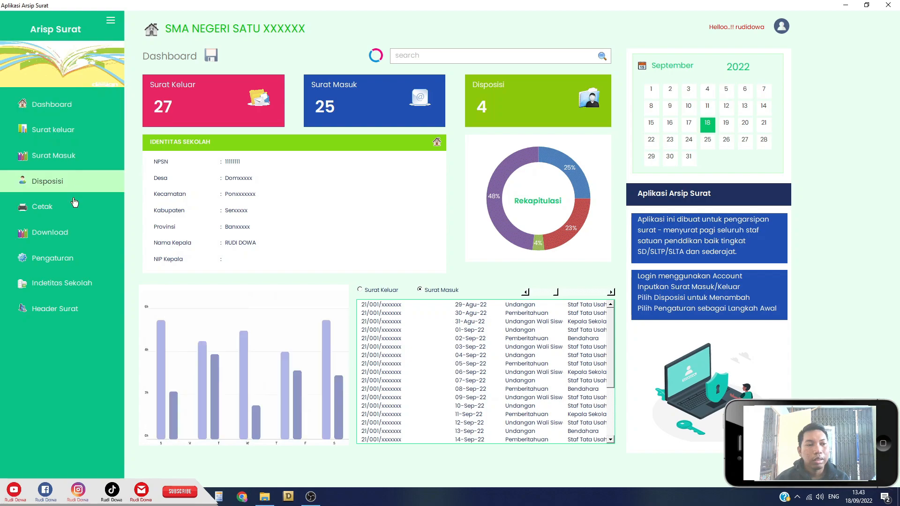
Log out from the avatar menu and confirm YES to close the application.
left_click(781, 27)
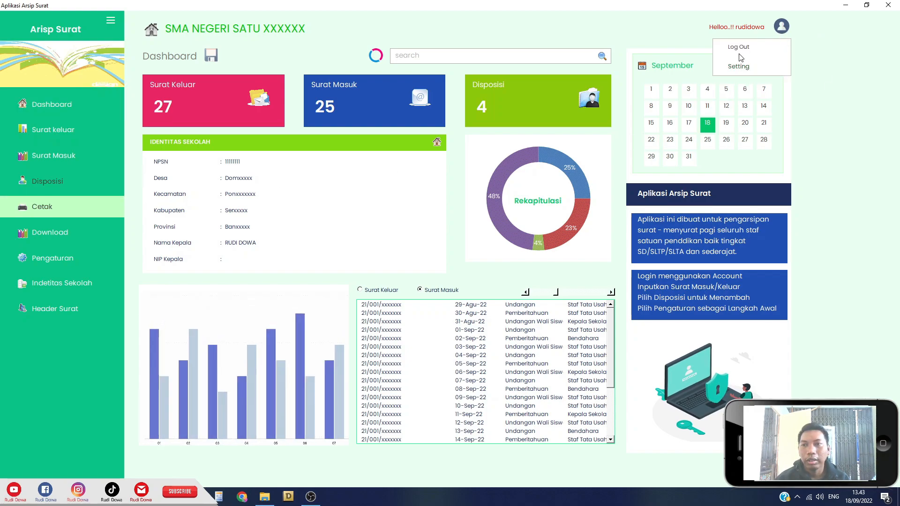
left_click(739, 46)
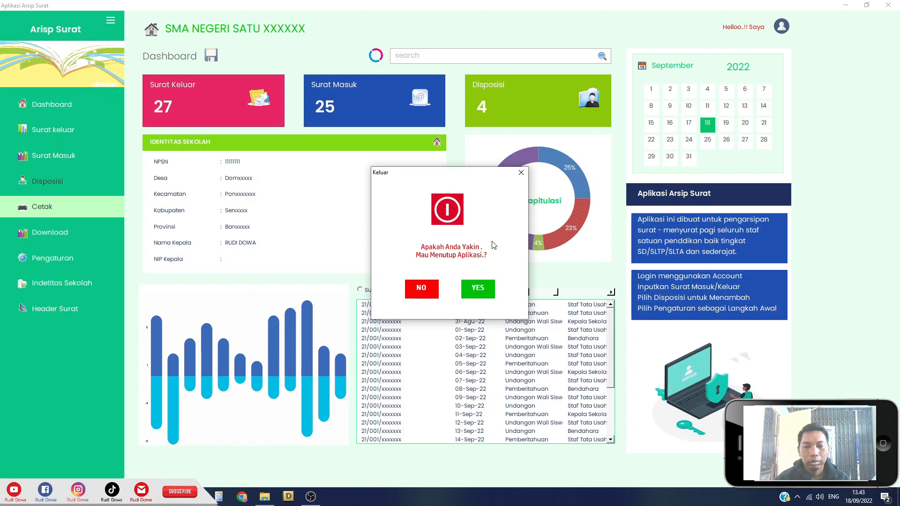
left_click(478, 291)
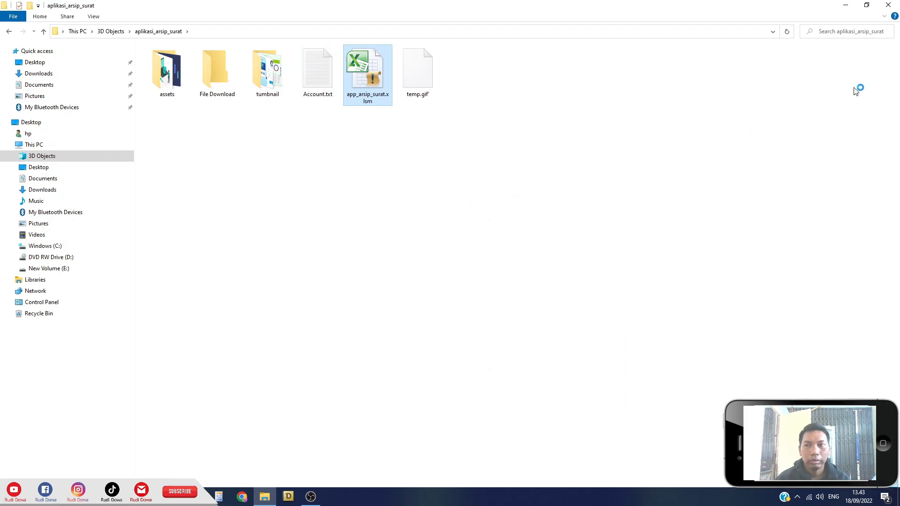
Minimize the File Explorer window showing the aplikasi_arsip_surat folder.
left_click(849, 5)
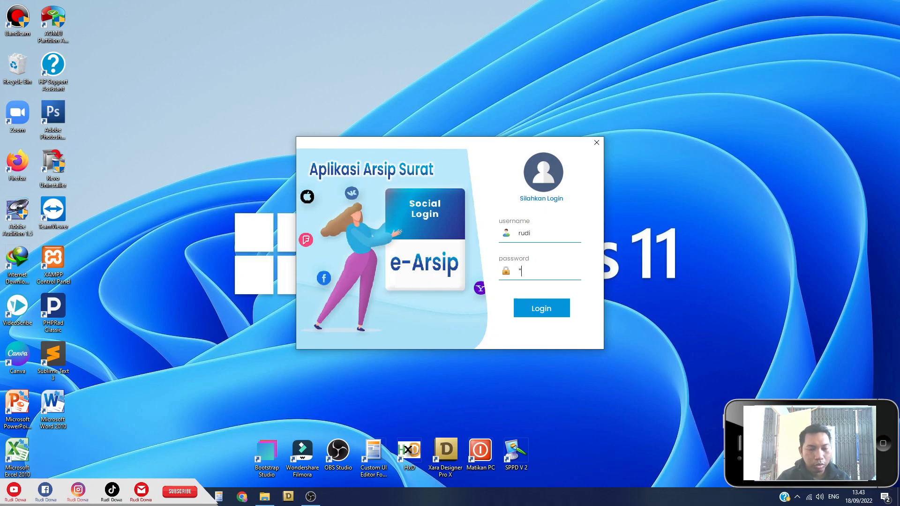
Log in, maximize the window, and open the Input Surat Keluar form from the Dashboard.
left_click(542, 308)
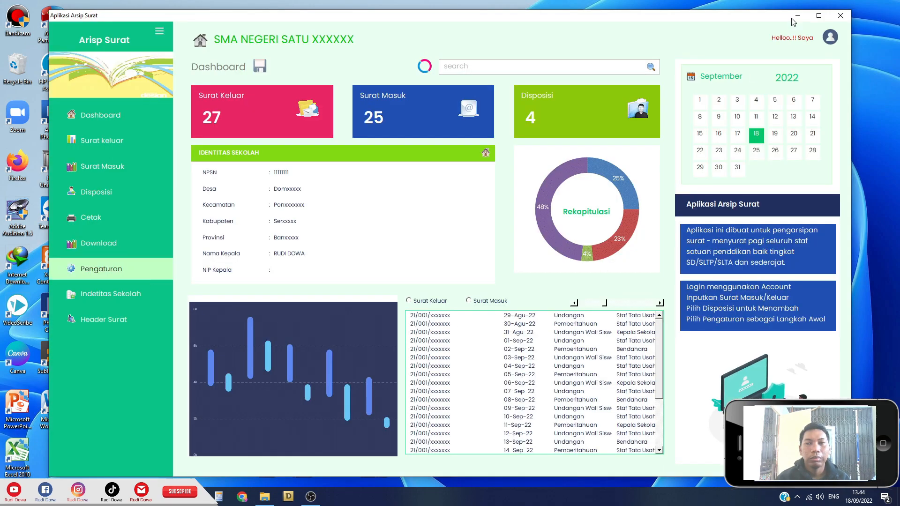
left_click(819, 16)
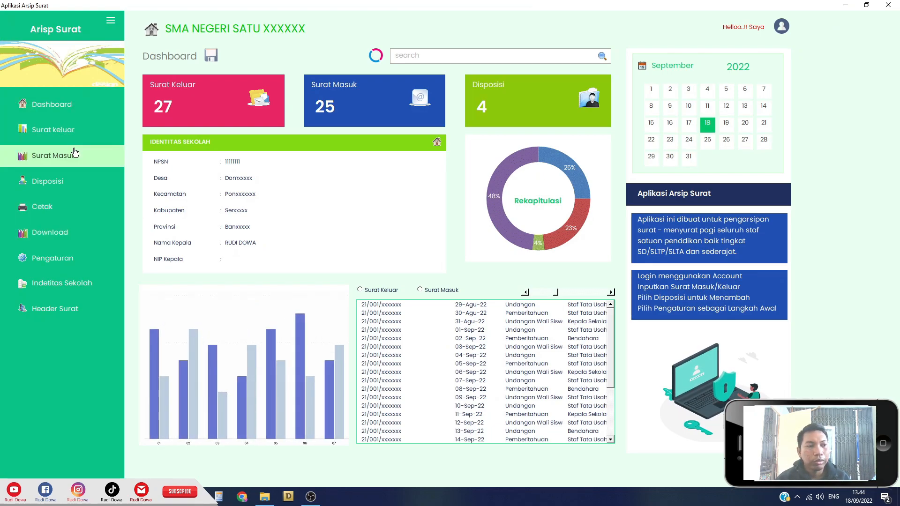
left_click(91, 101)
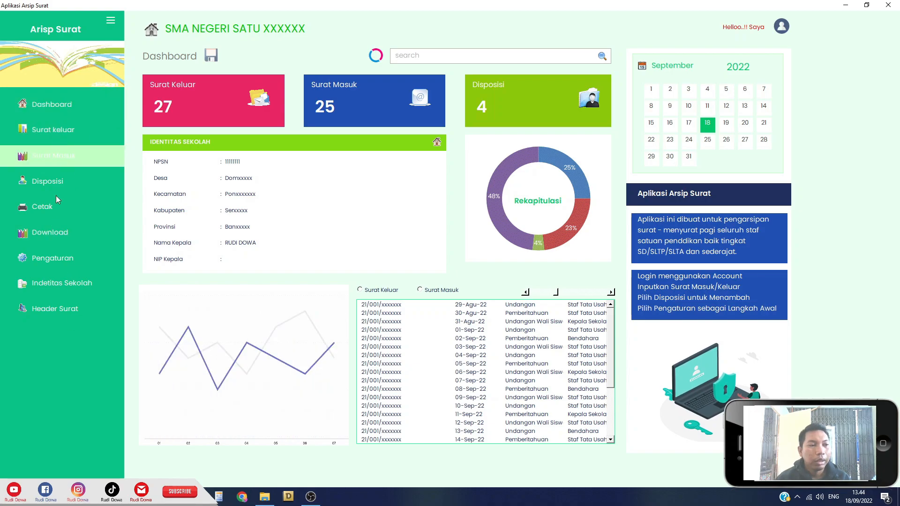
left_click(54, 129)
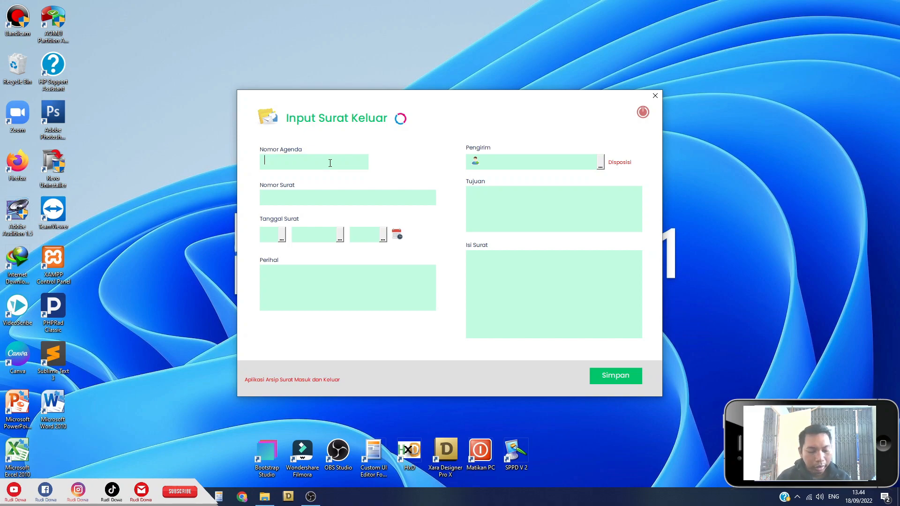
Fill in the agenda number and set the letter date to 1 Januari 2010.
left_click(330, 163)
type("xxx")
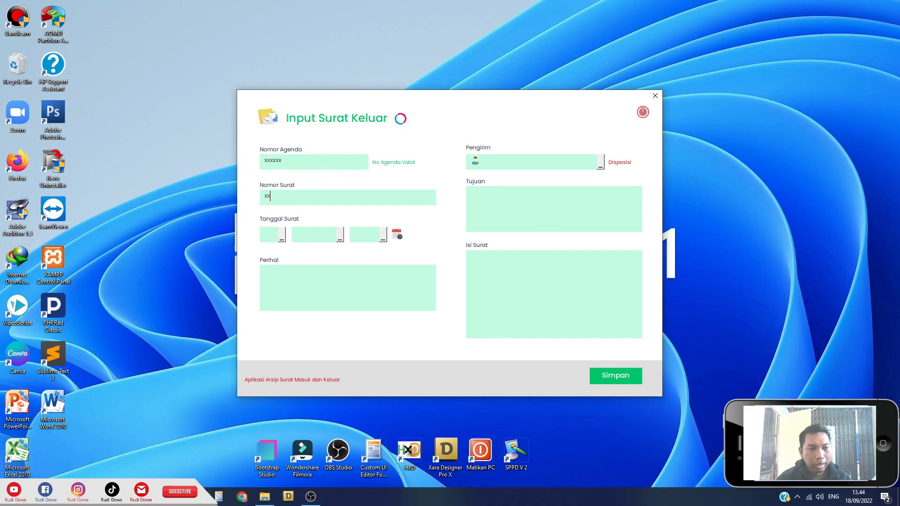
type("xxxxxxx")
left_click(282, 237)
left_click(286, 249)
left_click(323, 238)
left_click(324, 249)
left_click(370, 237)
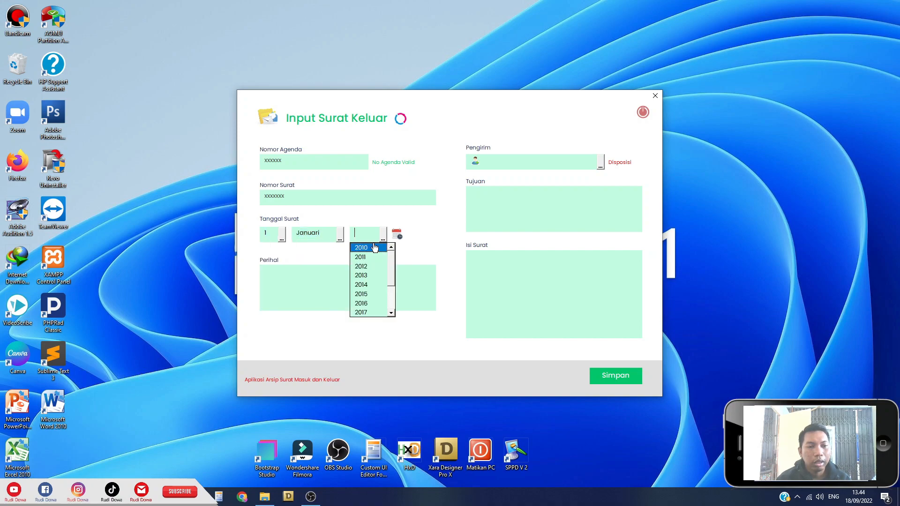
left_click(374, 248)
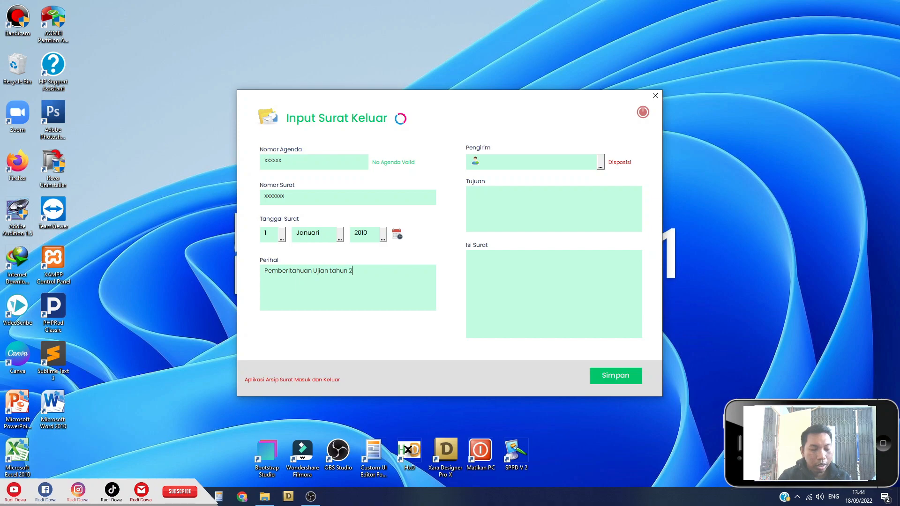
type("22")
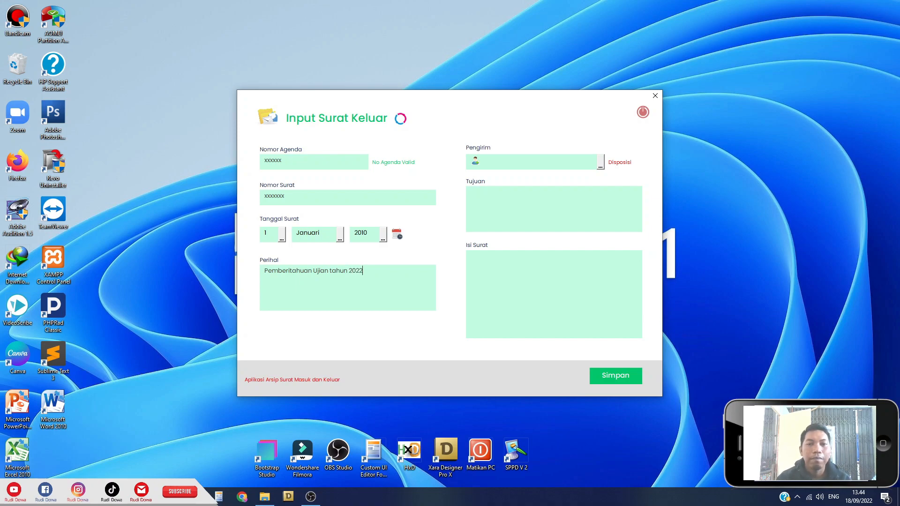
Set Pengirim to Kepala Sekolah, address it to Wali Siswa, finish the 2022 exam text, and save.
left_click(600, 162)
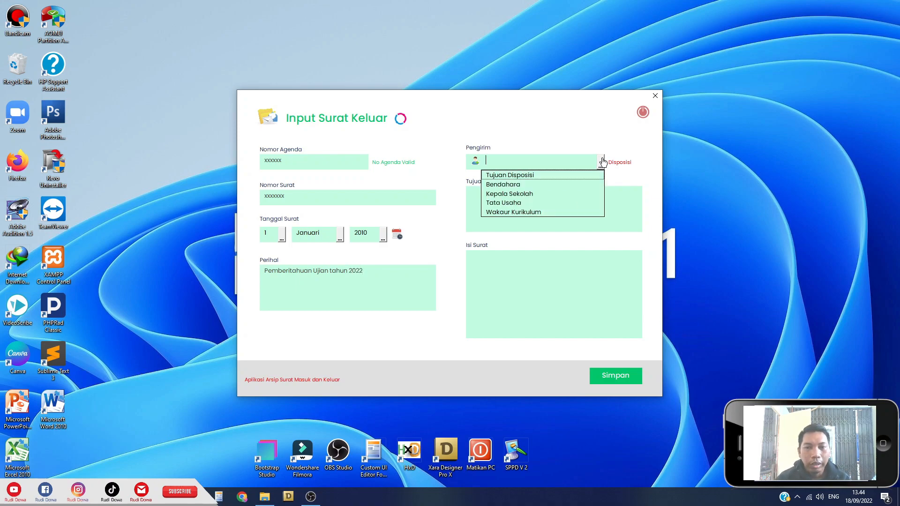
left_click(525, 195)
left_click(538, 197)
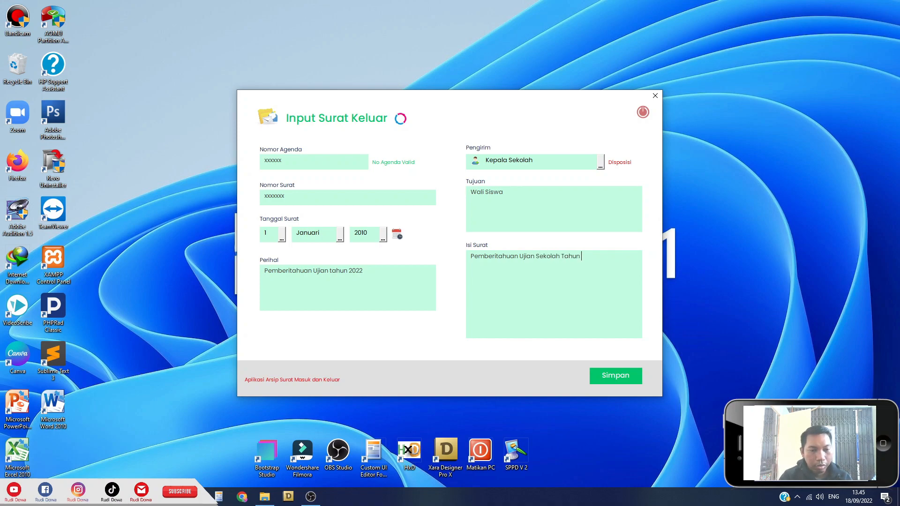
type("022")
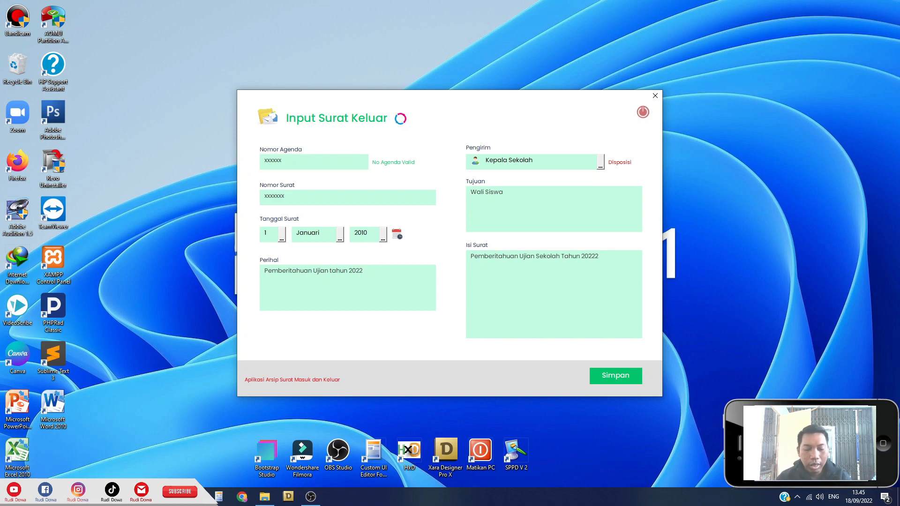
left_click(619, 379)
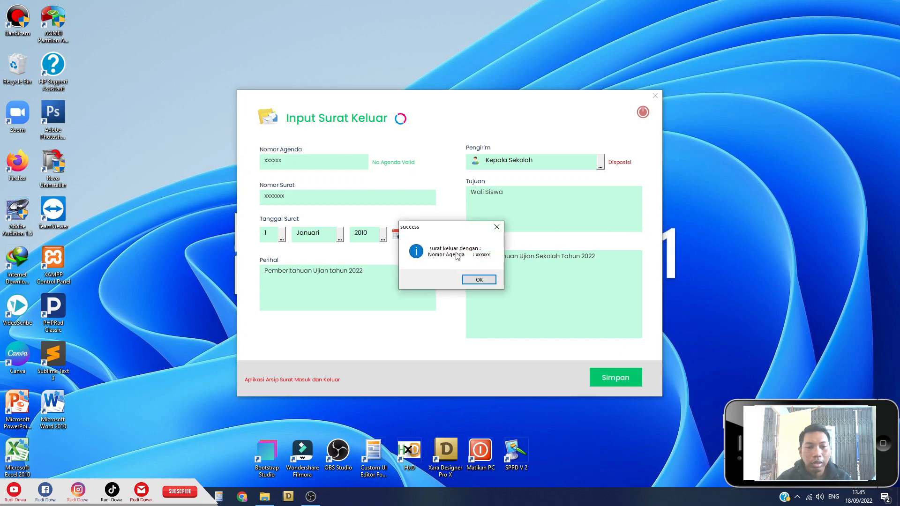
Dismiss the save confirmation, glance at the Input Disposisi form, then close it.
left_click(479, 282)
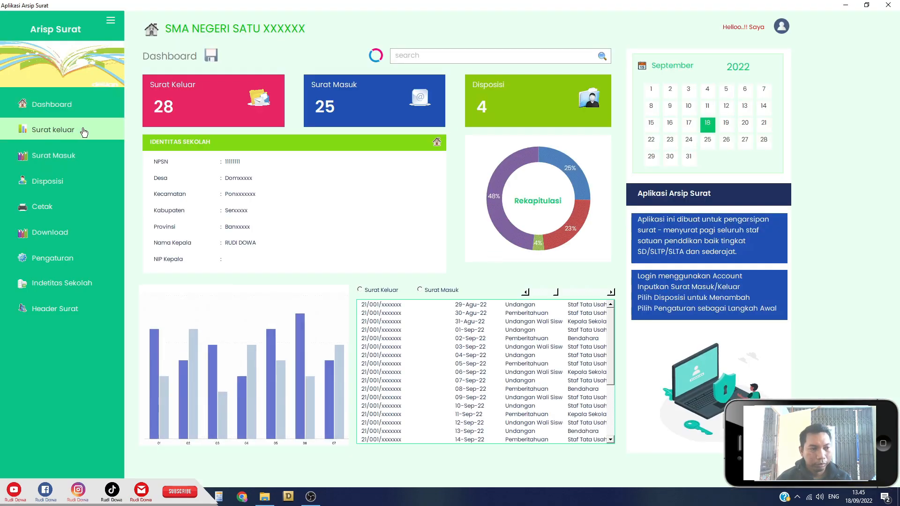
left_click(45, 181)
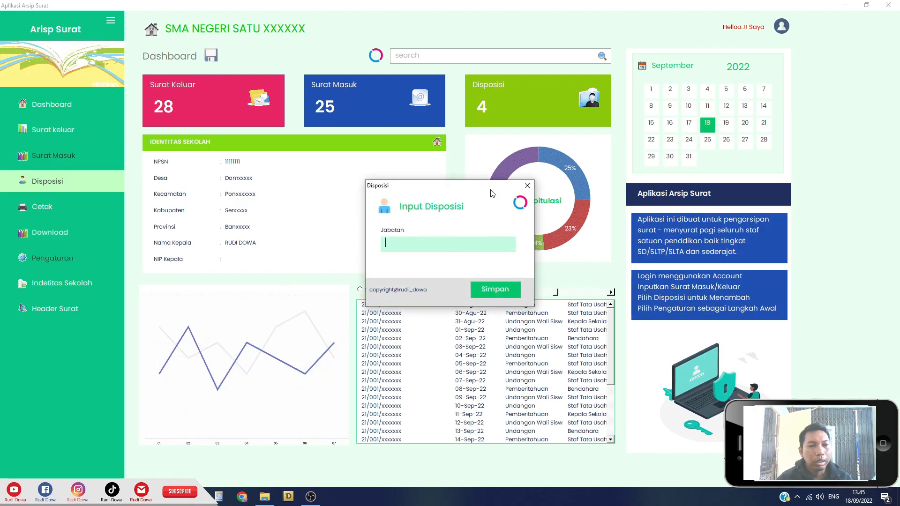
left_click(525, 189)
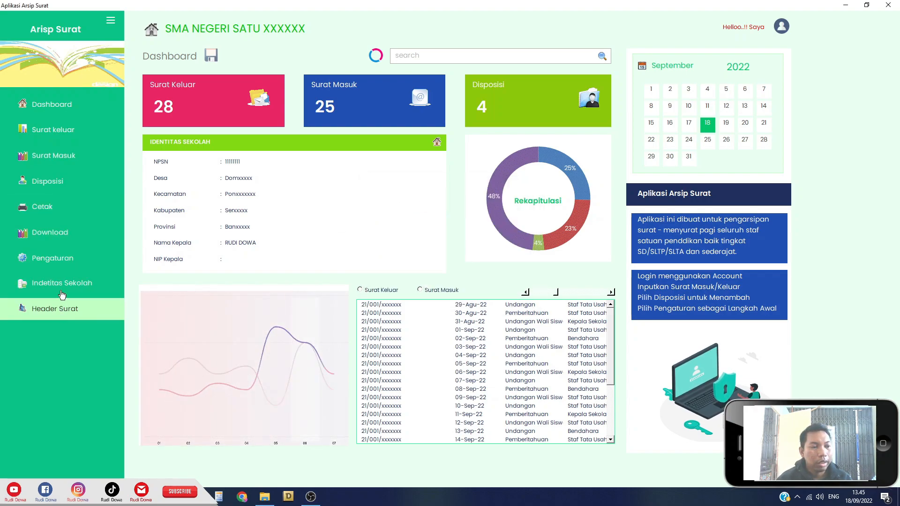
left_click(56, 309)
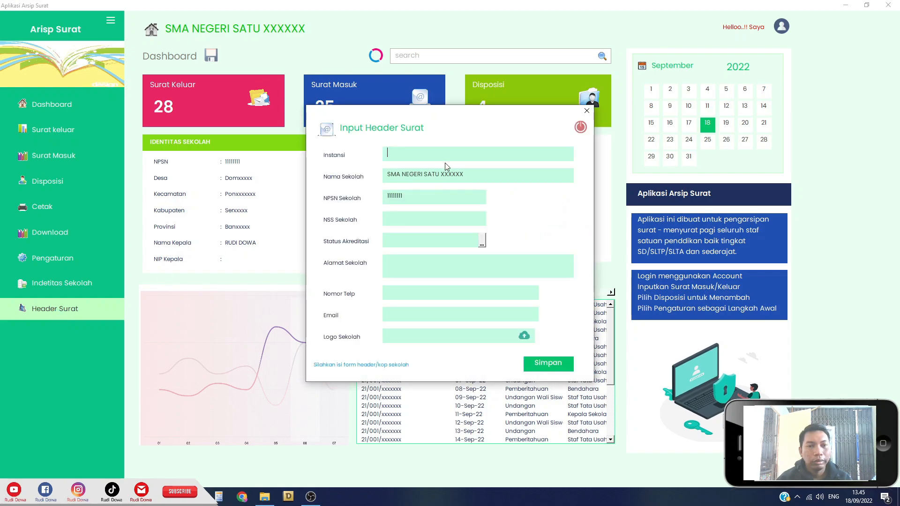
left_click(430, 158)
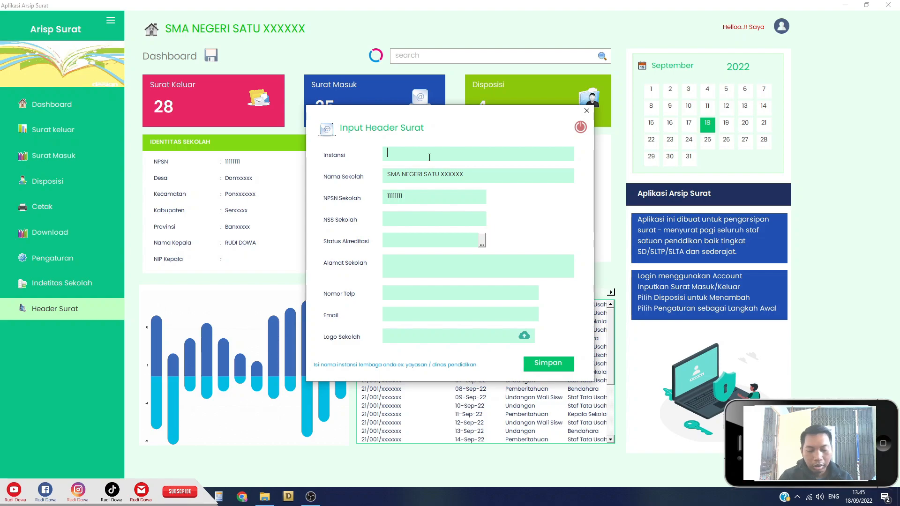
key("BackSpace")
key("BackSpace")
key("BackSpace")
key("BackSpace")
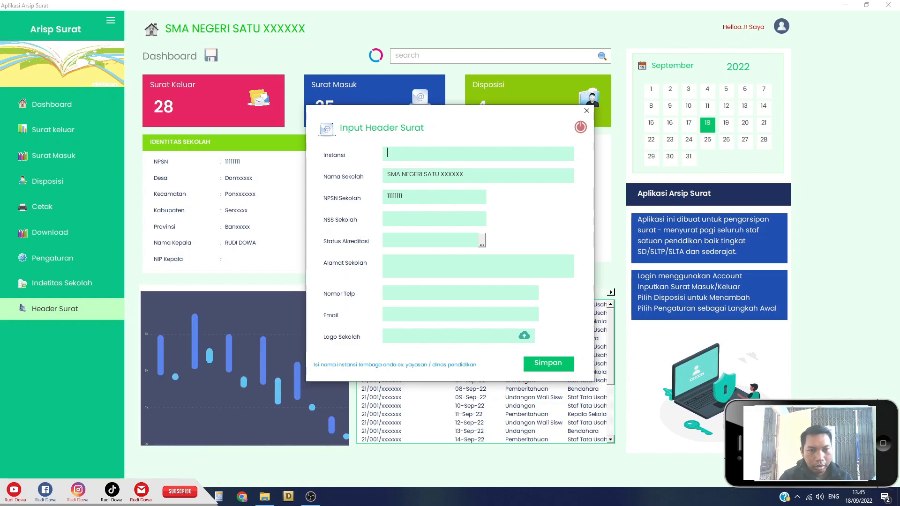
type("DINAS PENDIDIKAN DAN KEBUDAYAAN")
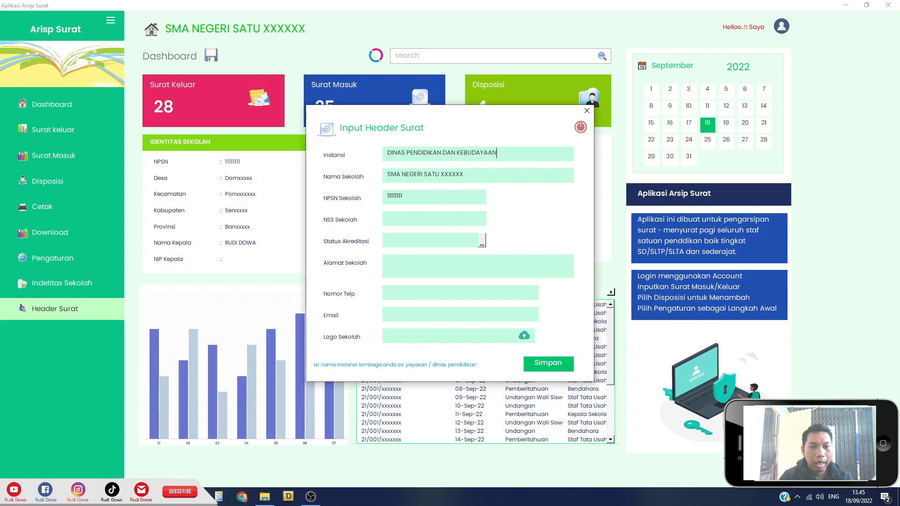
type(" PROVINSI")
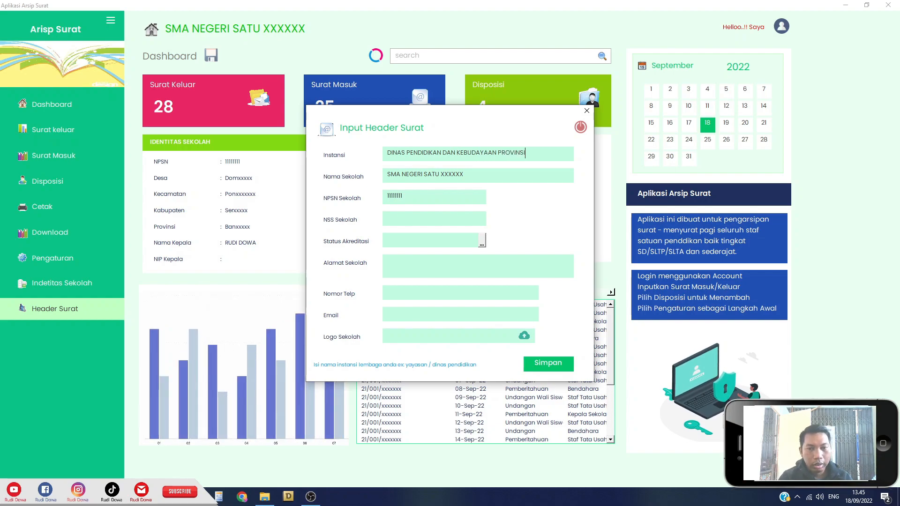
type(" BANTEN")
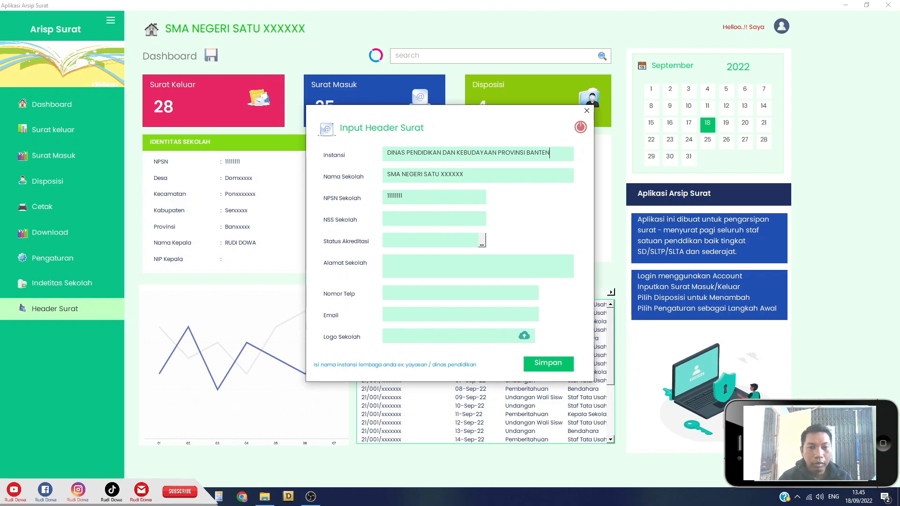
left_click(498, 177)
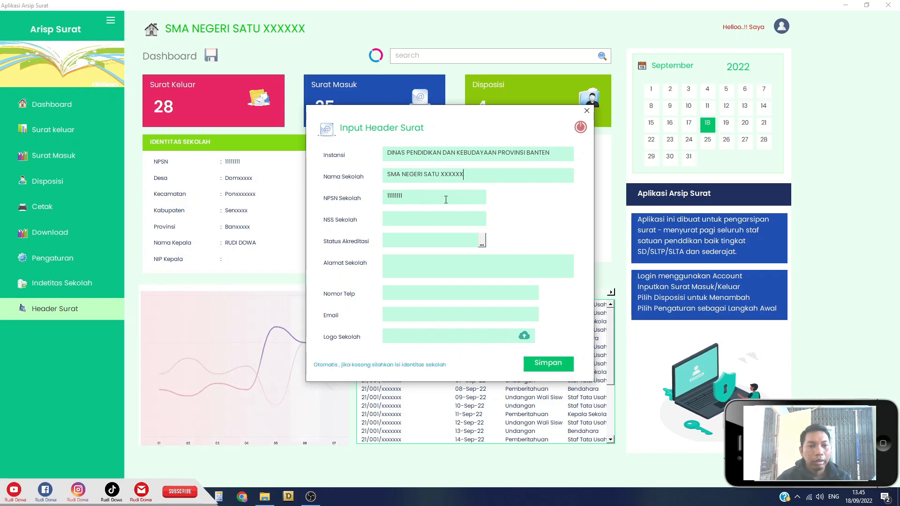
left_click(402, 220)
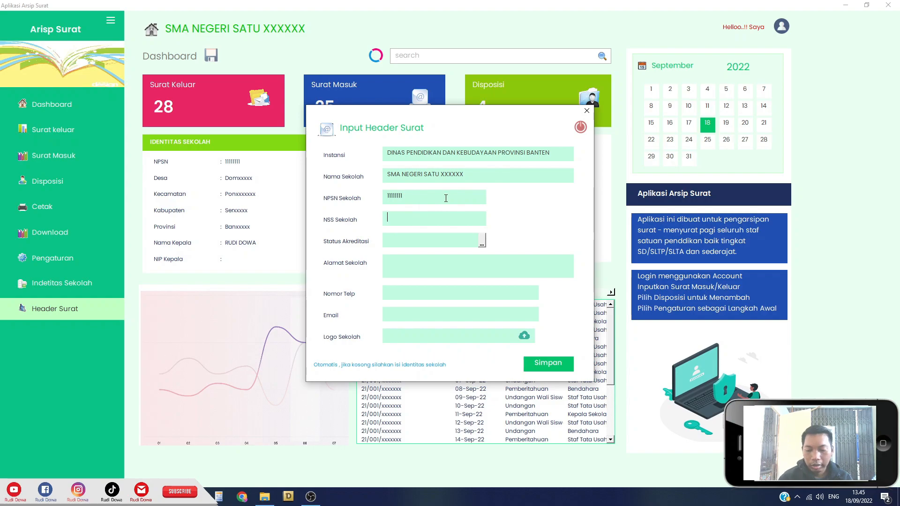
type("1111111111")
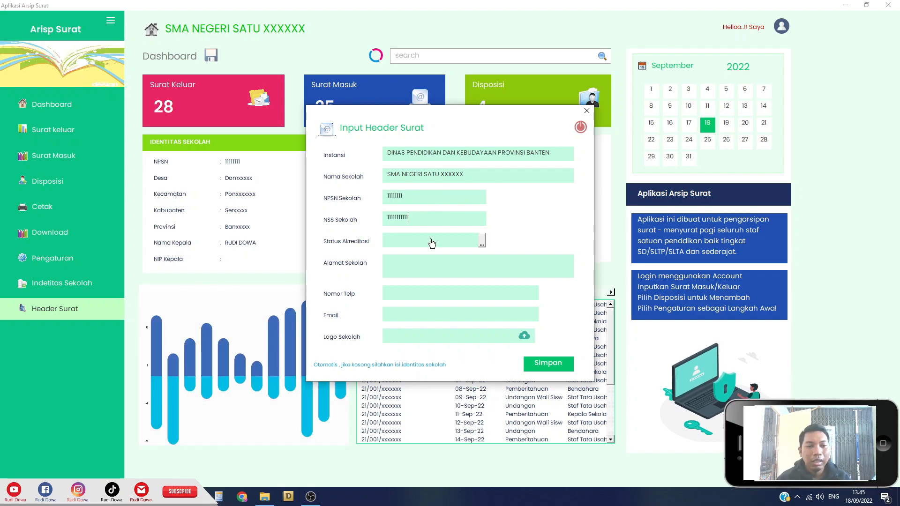
left_click(475, 244)
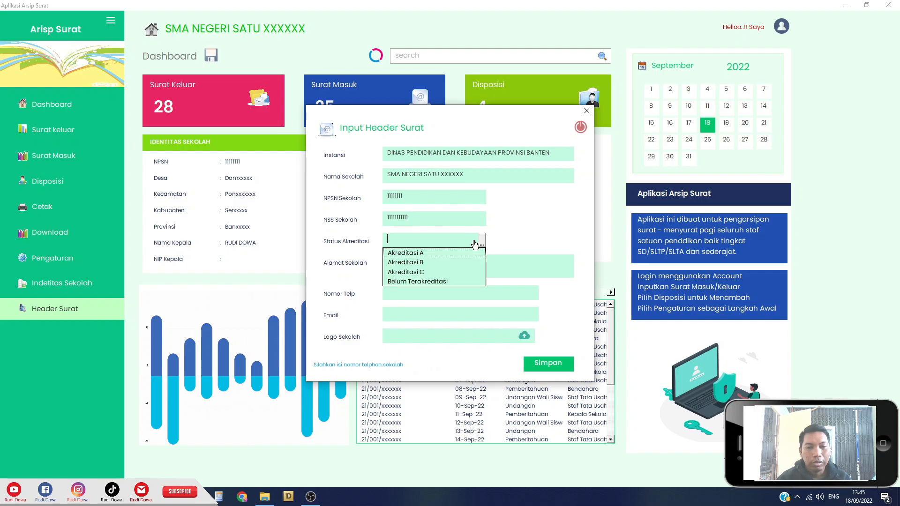
left_click(440, 256)
Fill in the school's address, phone number and email, then browse for a logo image.
left_click(508, 268)
type("Jl. kosong st")
key("BackSpace")
type("atu desa kosong dua kec")
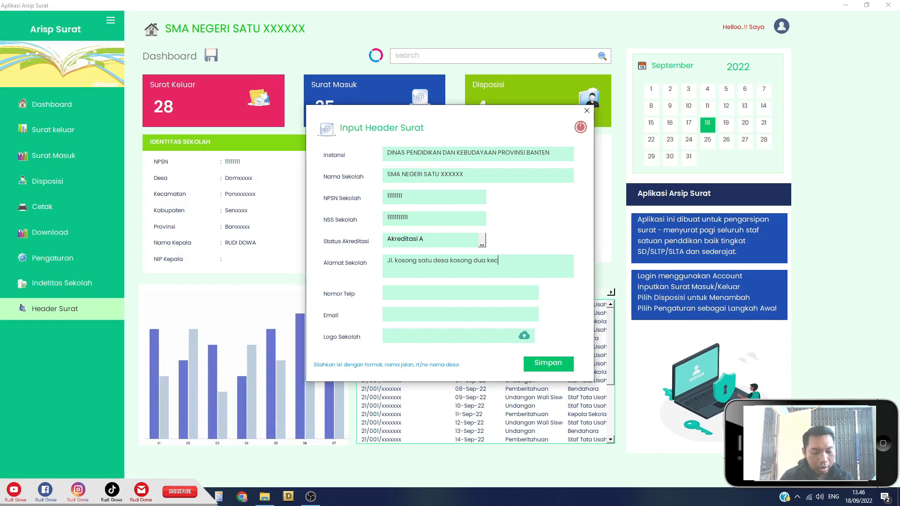
type("amatan kosong tiga ")
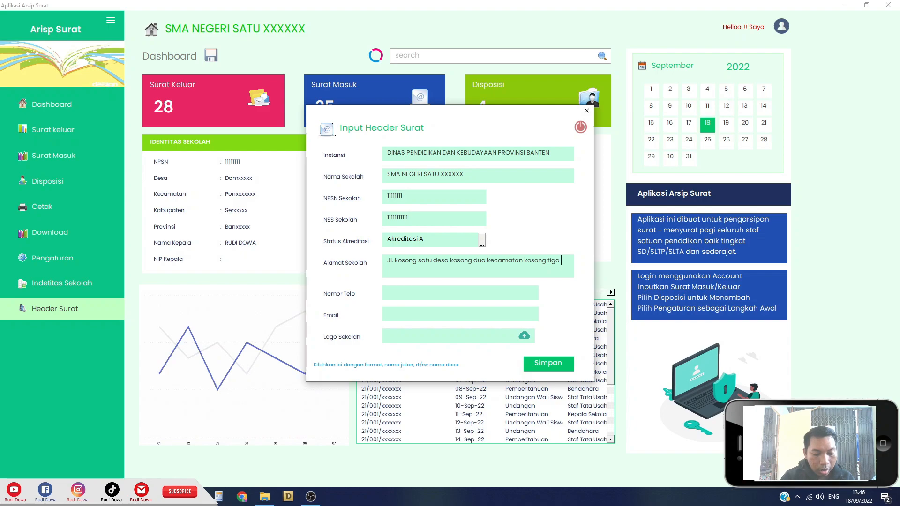
type("kabupaten kosong empat")
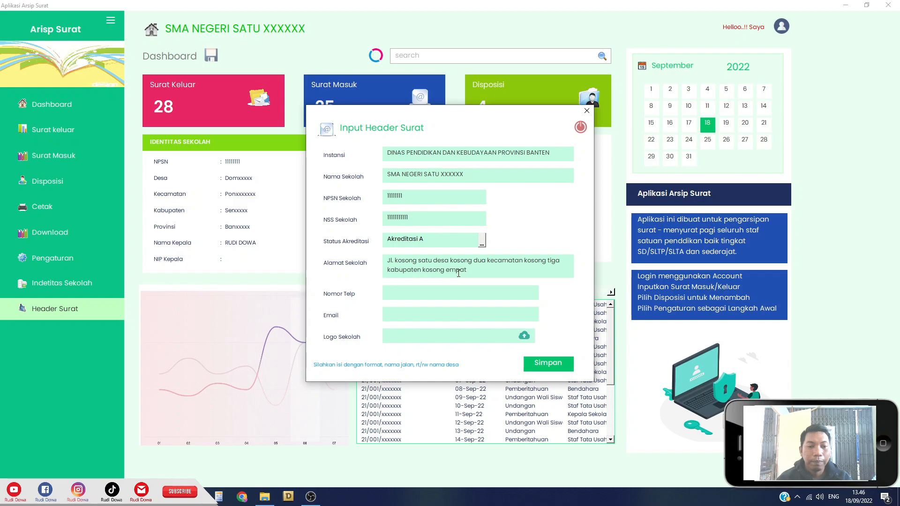
left_click(449, 296)
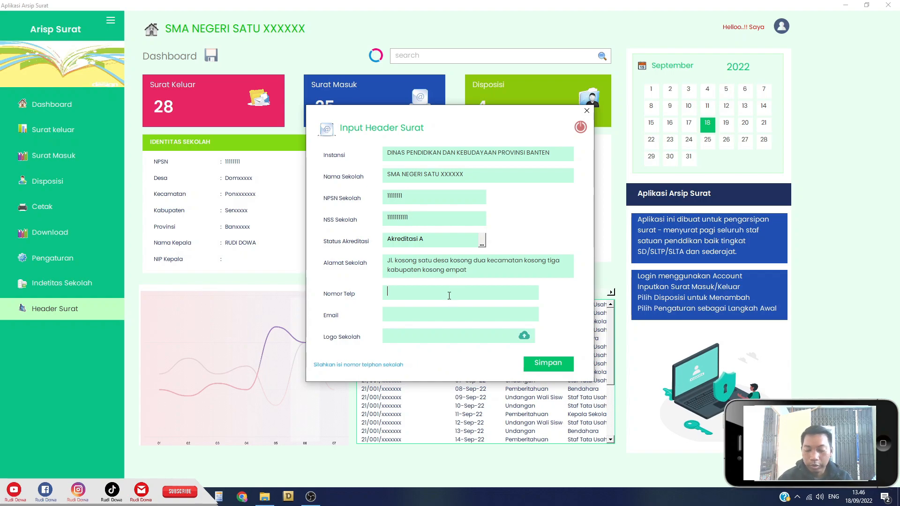
type("0812")
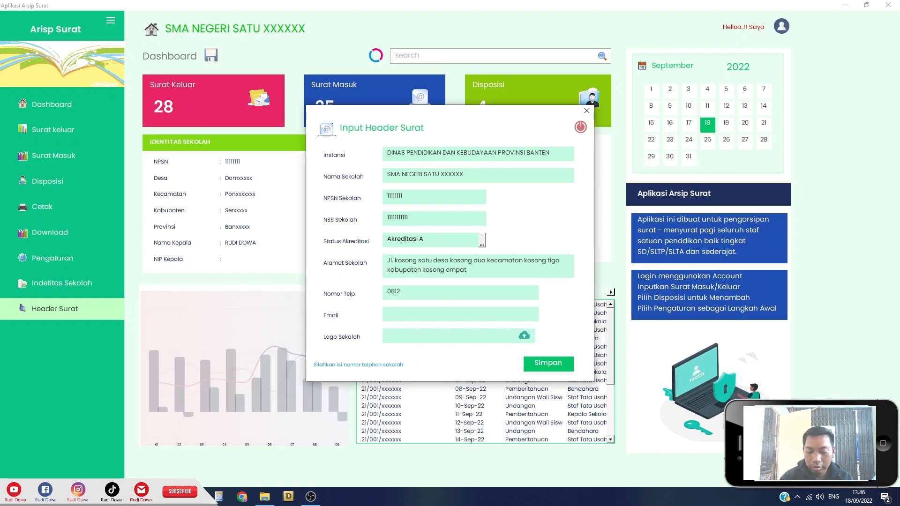
type("xxxxxx")
left_click(405, 312)
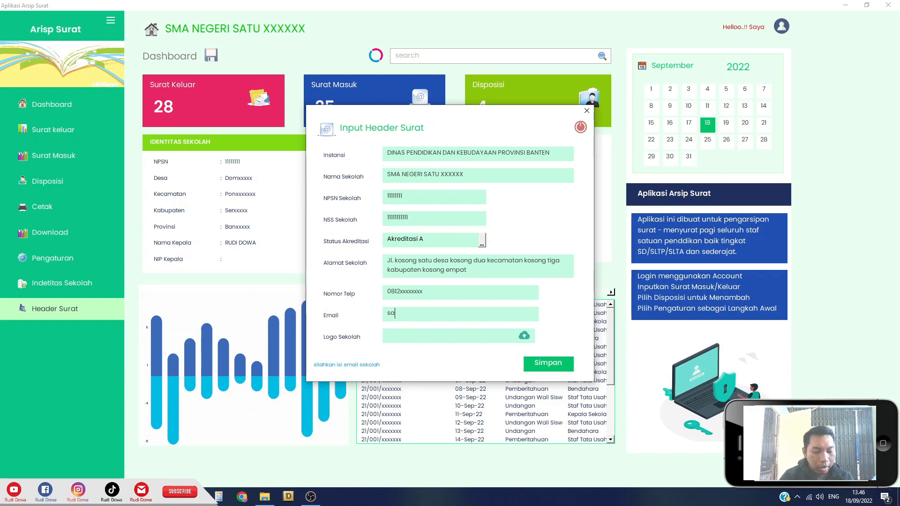
type("satusat")
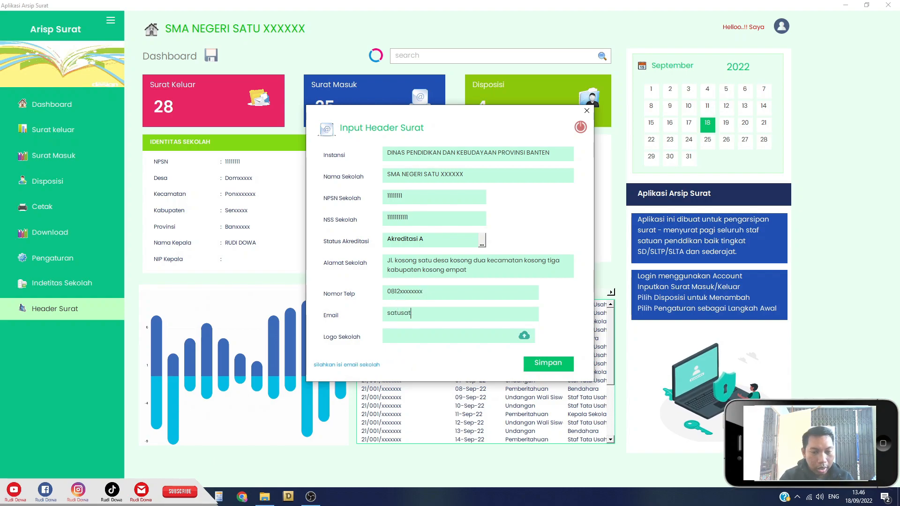
type("u@dua.co")
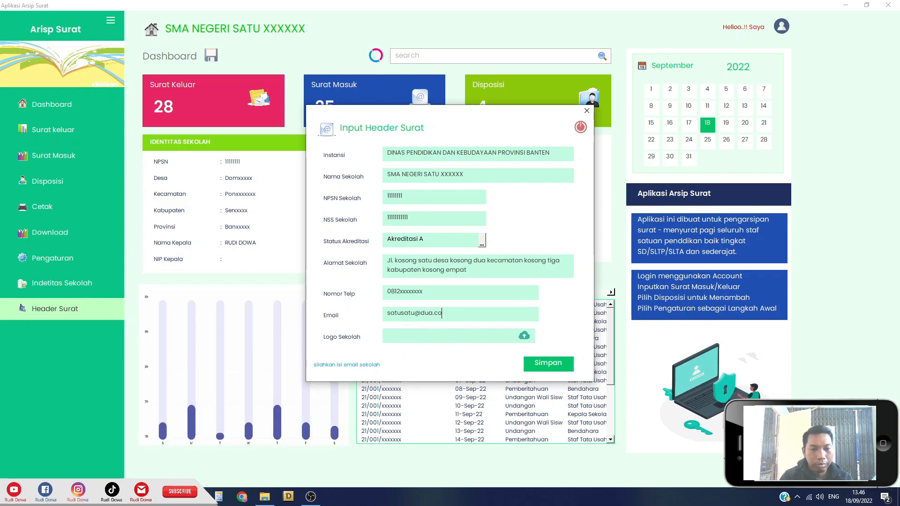
type("m")
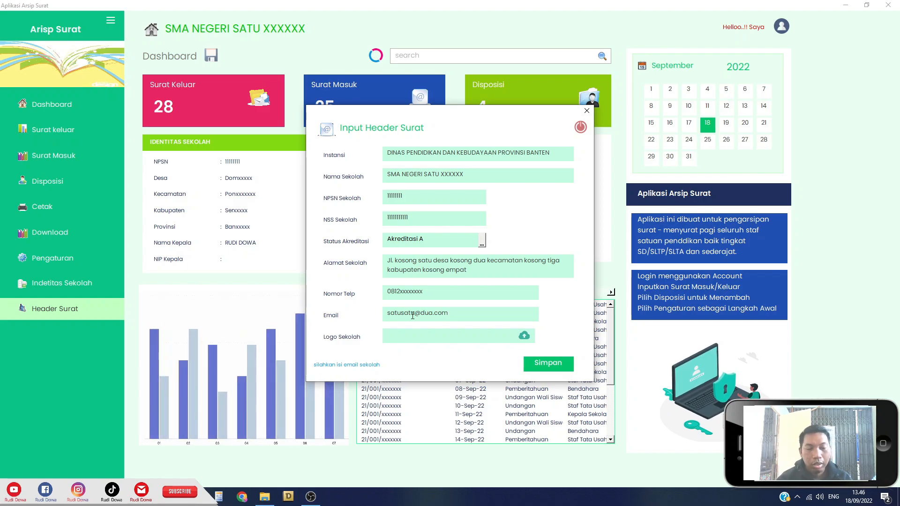
left_click(524, 337)
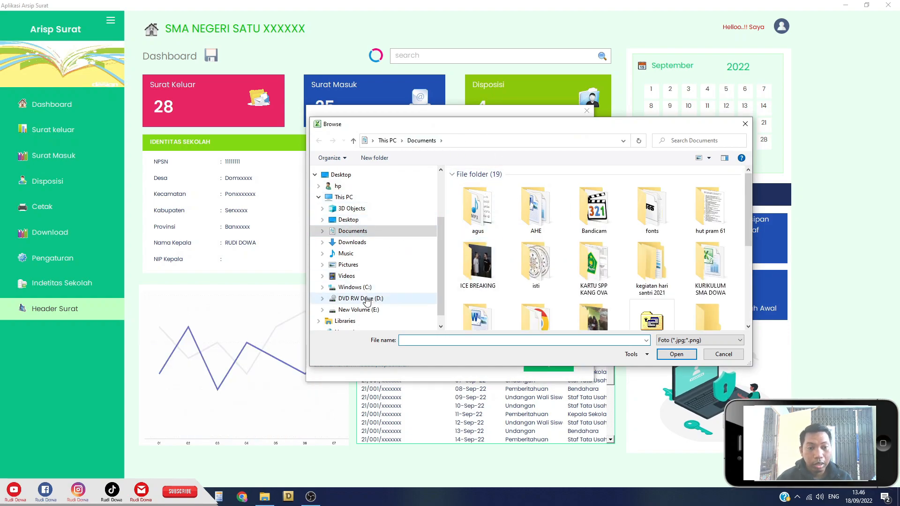
Choose gp.png from E:\LOGO-LOGO as the school logo and save the letterhead.
left_click(375, 311)
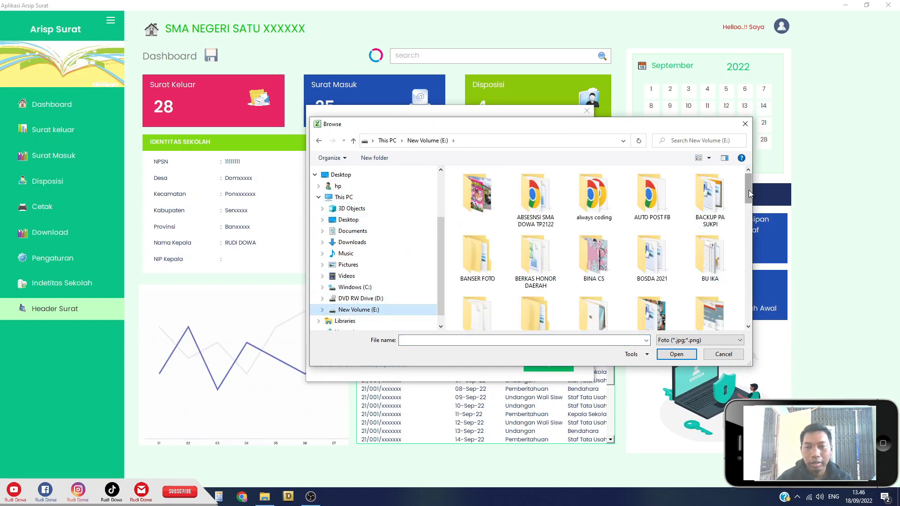
left_click_drag(748, 189, 754, 246)
double_click(660, 266)
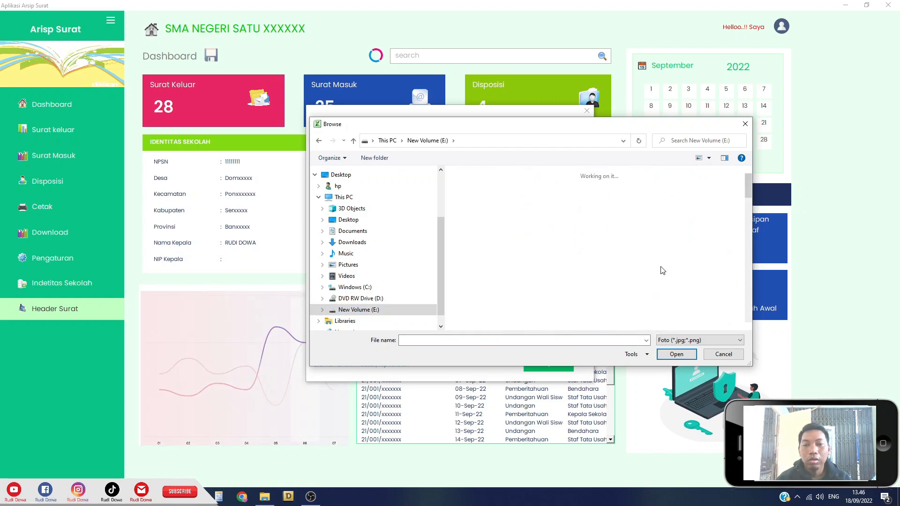
left_click_drag(748, 186, 749, 199)
left_click_drag(749, 200, 755, 238)
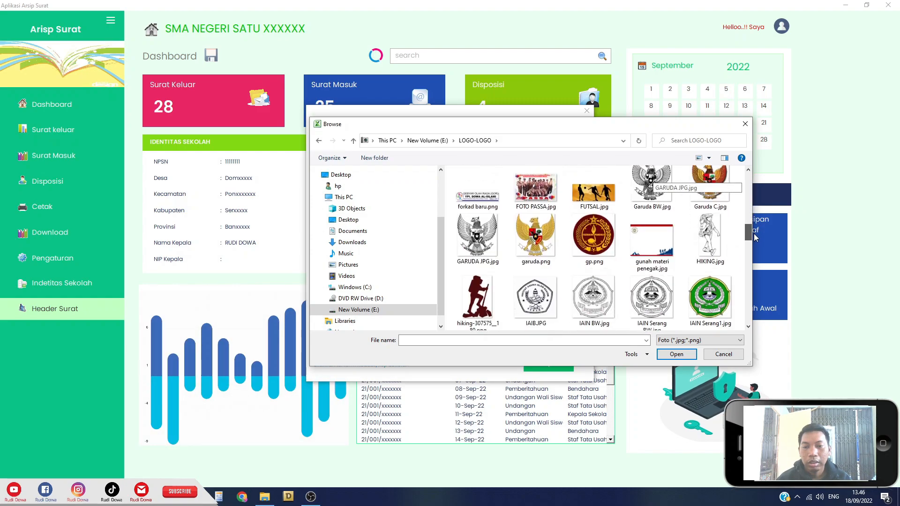
double_click(596, 253)
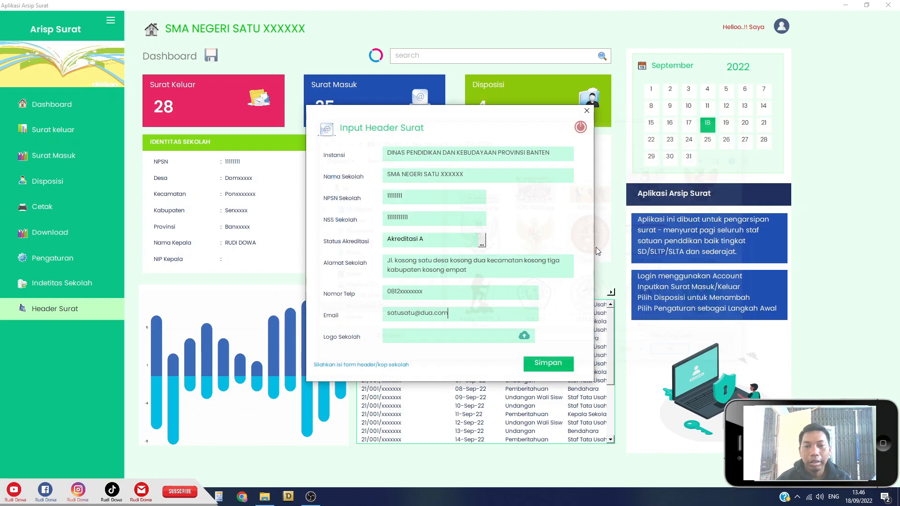
left_click(553, 364)
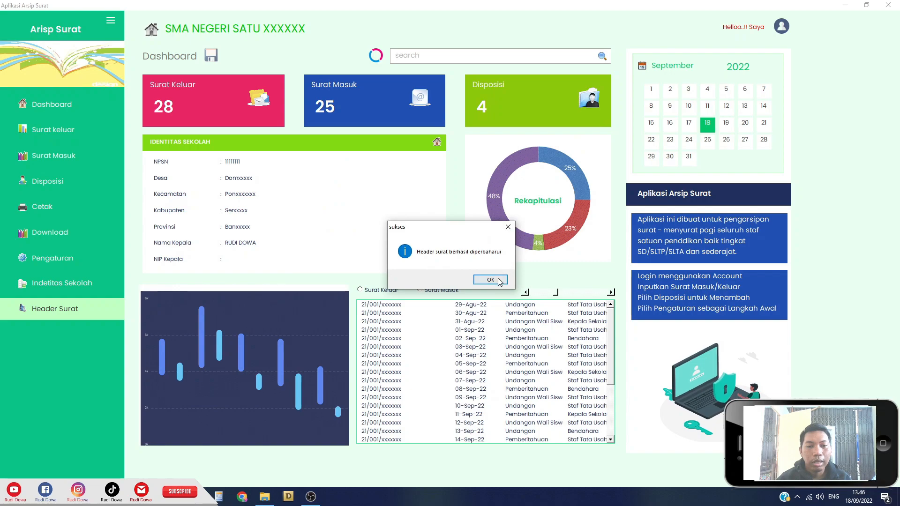
left_click(490, 280)
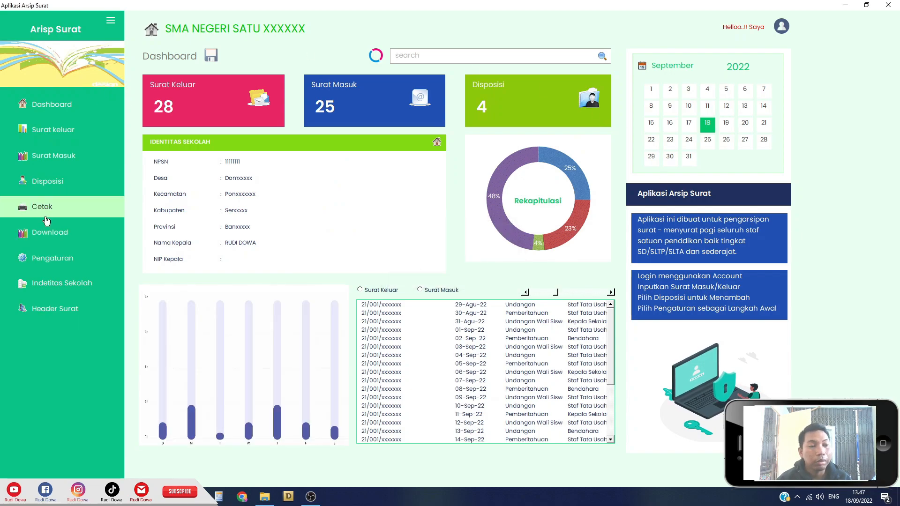
Load the last letter number and set Instansi Tujuan to SMA Negeri Satu with Alamat 'Tempat'.
left_click(89, 206)
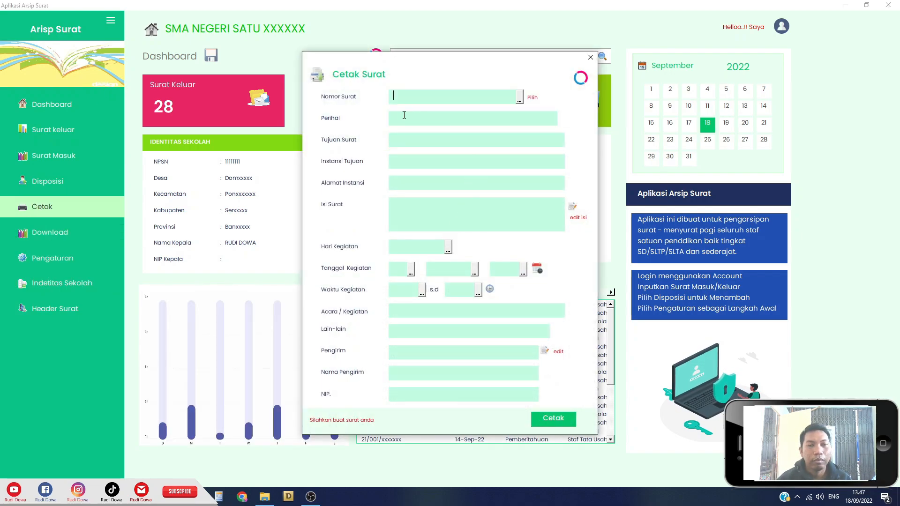
left_click(520, 97)
scroll(515, 155, "down", 1)
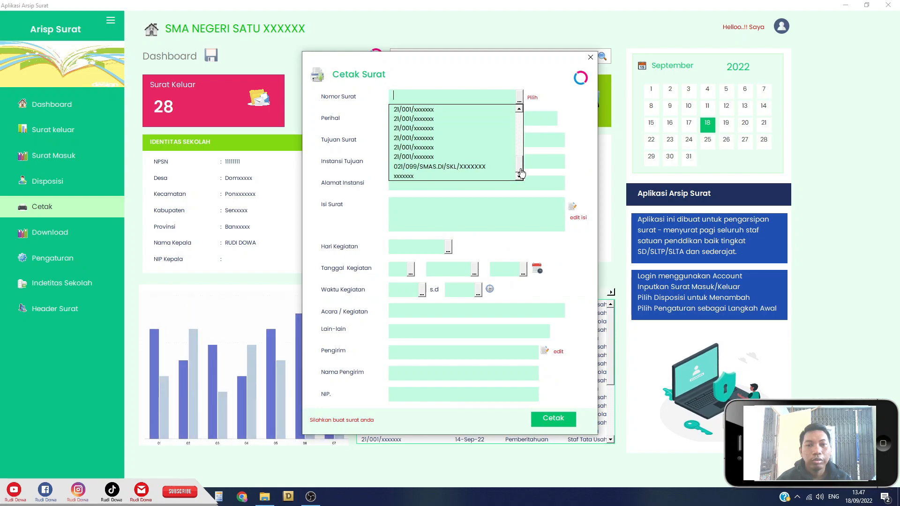
left_click(514, 176)
left_click(498, 164)
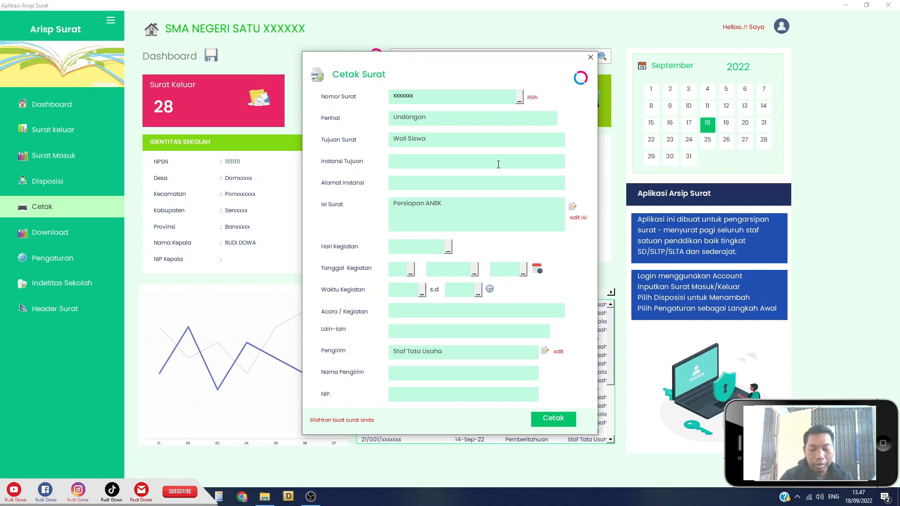
type("SMA Sa")
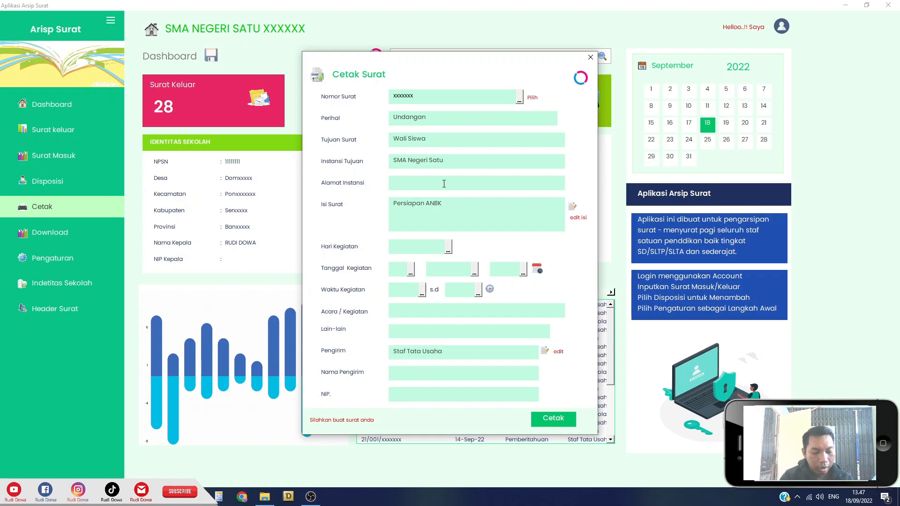
type("Tempat")
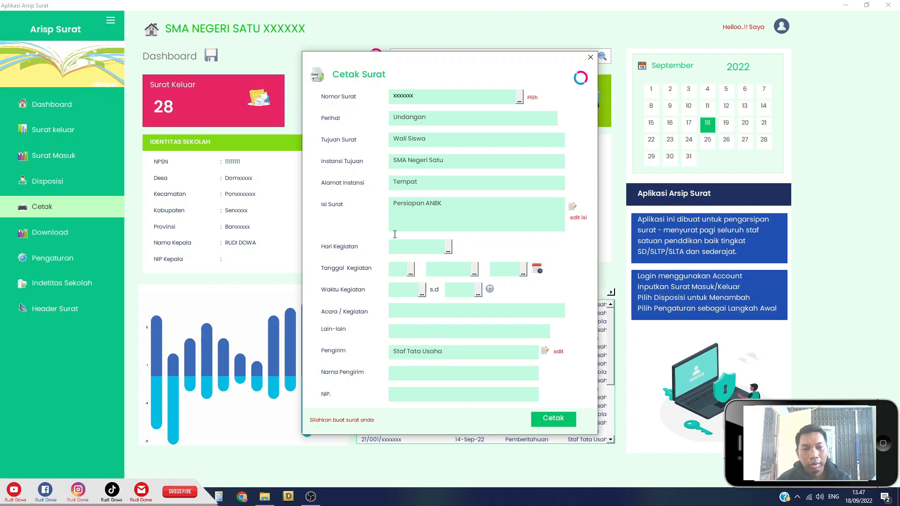
Set the activity date to Senin, 1 Januari 2020.
left_click(448, 248)
left_click(430, 259)
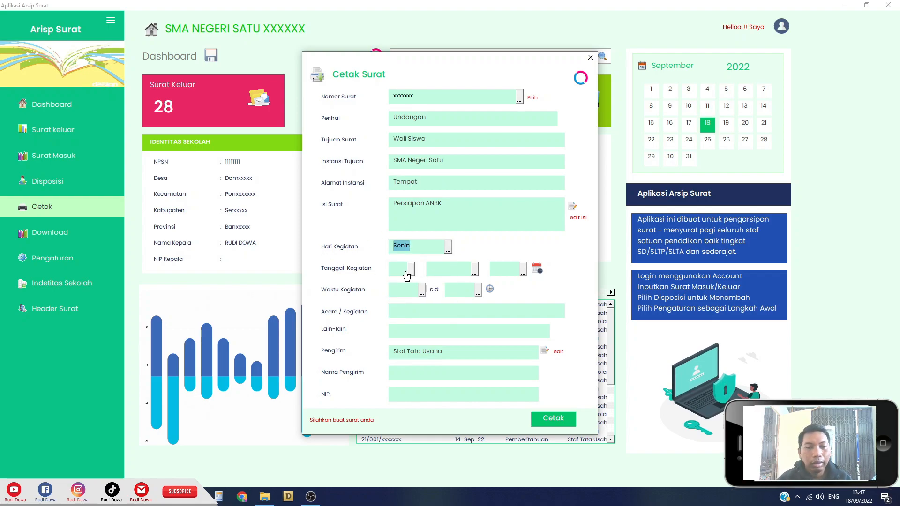
left_click(409, 271)
left_click(403, 283)
left_click(475, 270)
left_click(443, 282)
left_click(523, 270)
left_click(519, 282)
Set the time from 08.30 to Selesai and enter the event 'Persiapan ujian'.
left_click(422, 291)
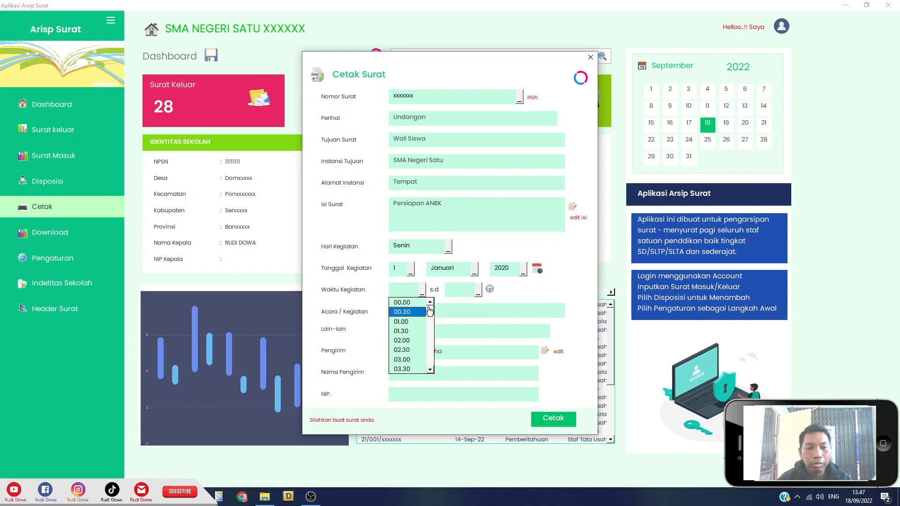
left_click(430, 369)
left_click(430, 370)
left_click(430, 370)
left_click(430, 370)
left_click(430, 369)
left_click(430, 370)
left_click(430, 370)
left_click(430, 370)
left_click(430, 369)
left_click(430, 369)
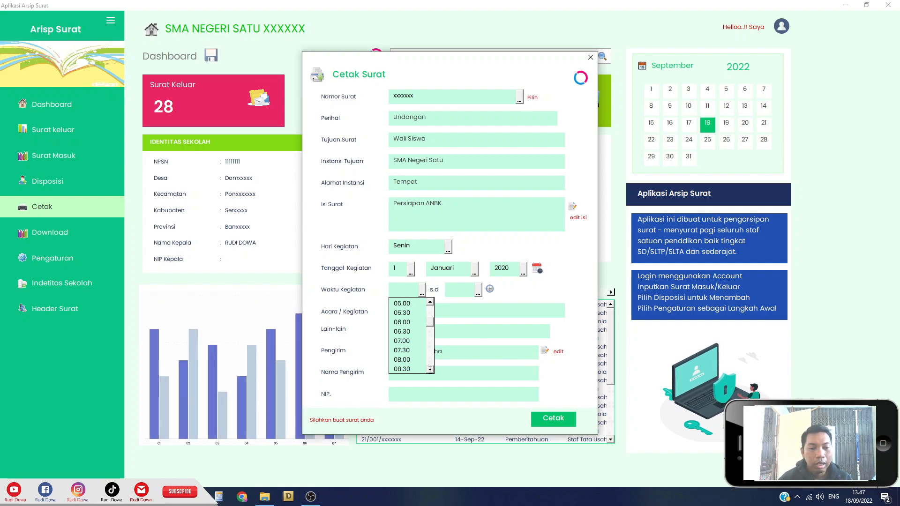
left_click(411, 370)
left_click(478, 291)
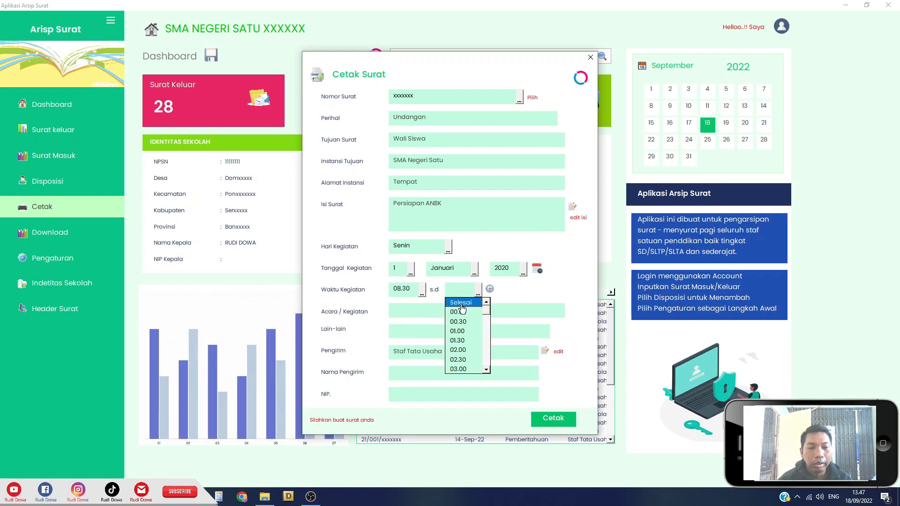
left_click(462, 307)
left_click(442, 313)
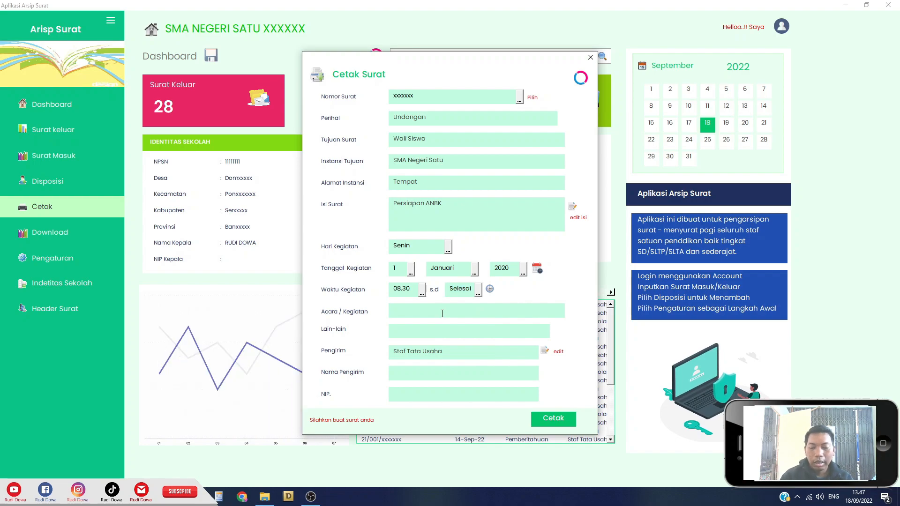
type("Persiapan ujian")
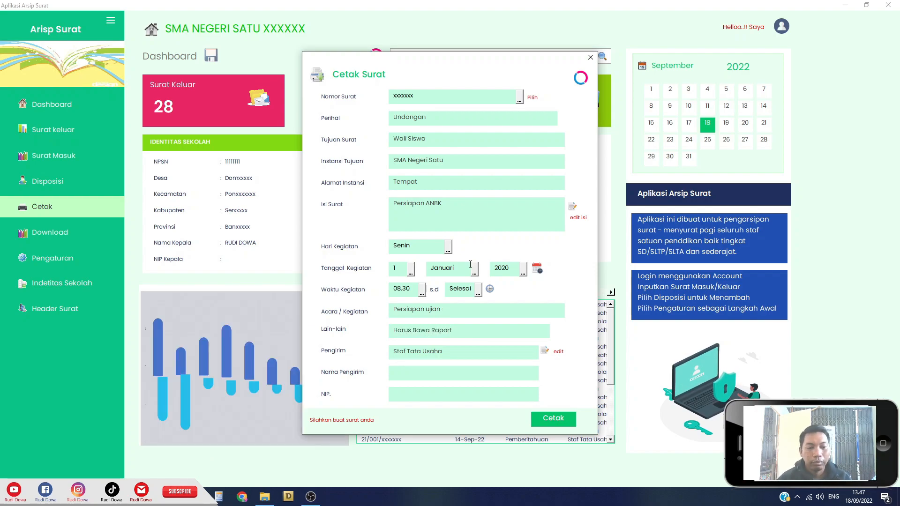
Replace the sender title with 'Kepala Sekolah', correcting its capital K.
left_click_drag(467, 359, 438, 360)
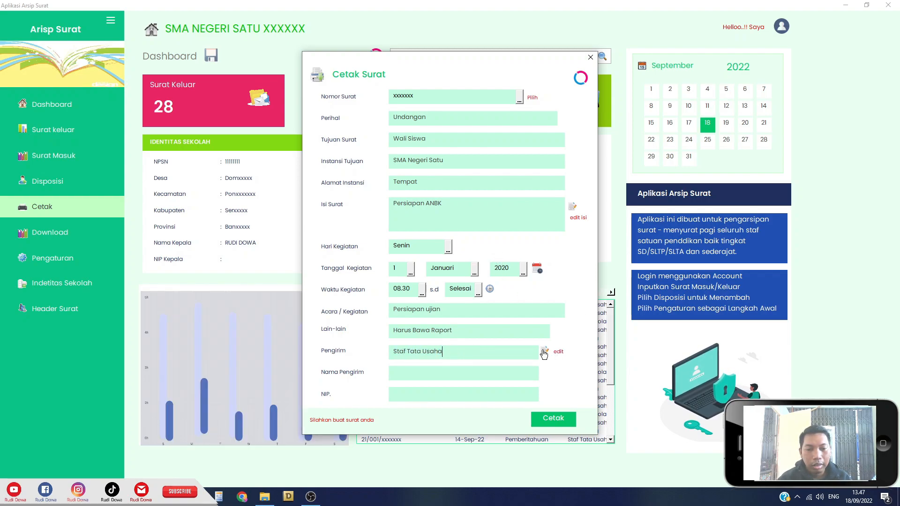
triple_click(402, 352)
type("kepala")
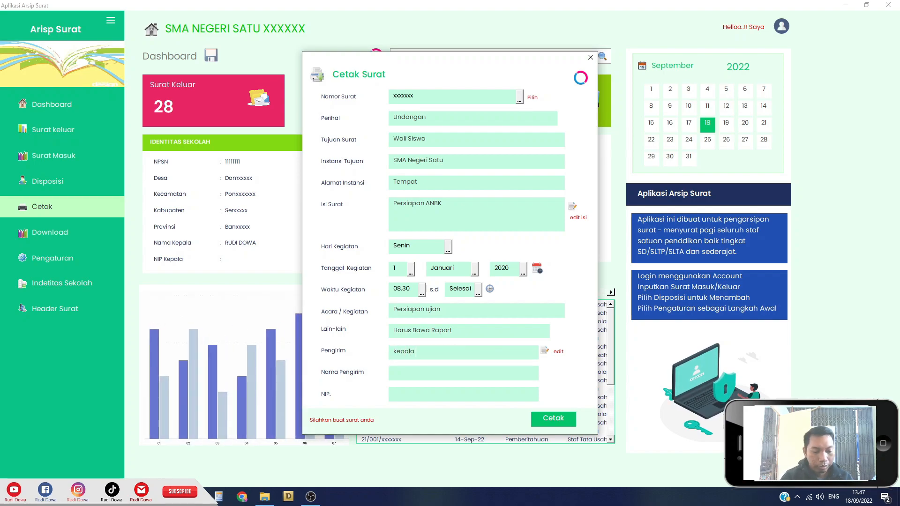
type(" Sekolah")
key("Home")
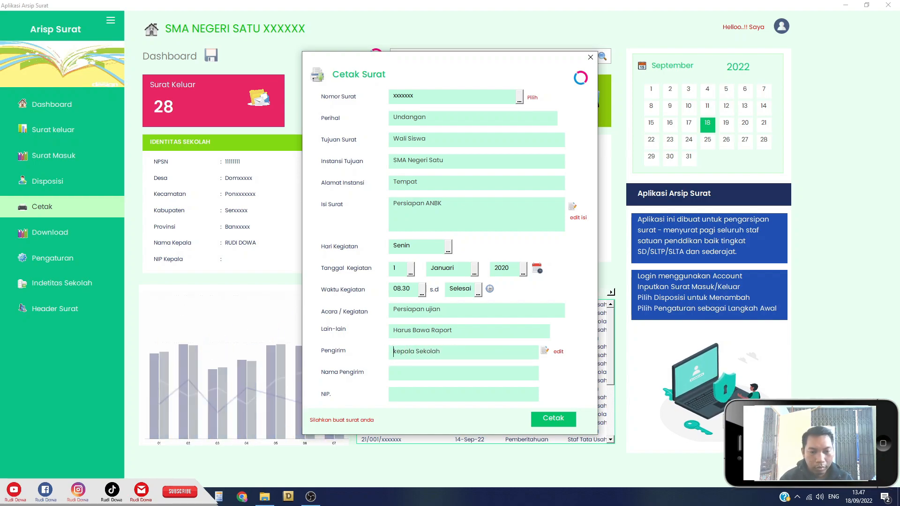
key("Right")
key("BackSpace")
type("K")
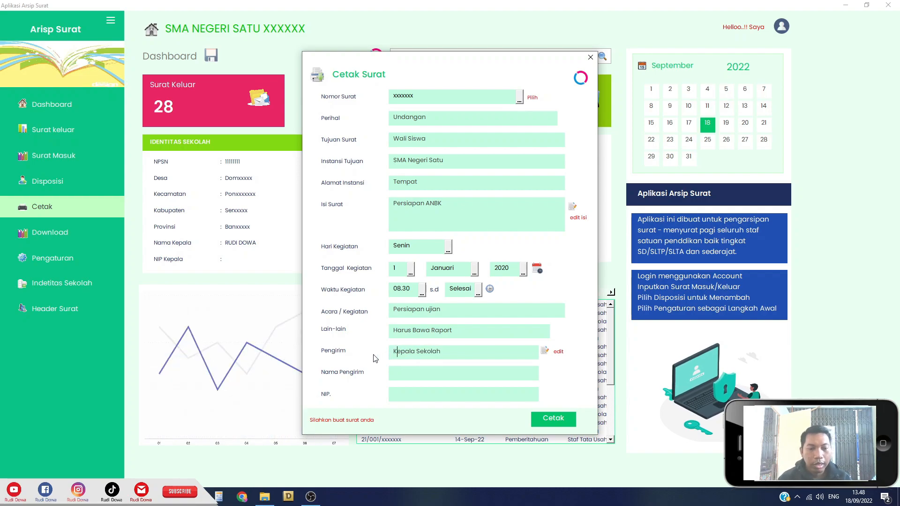
Fill in the sender's name and NIP number.
left_click(430, 370)
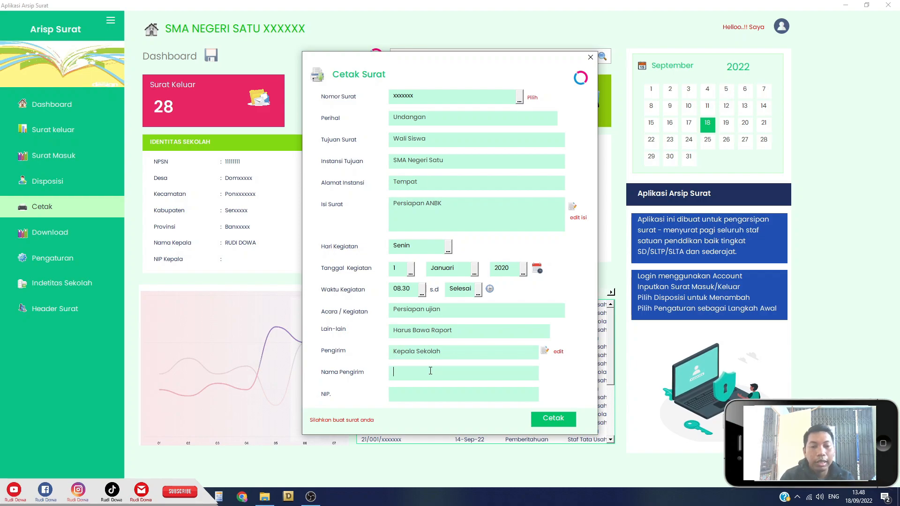
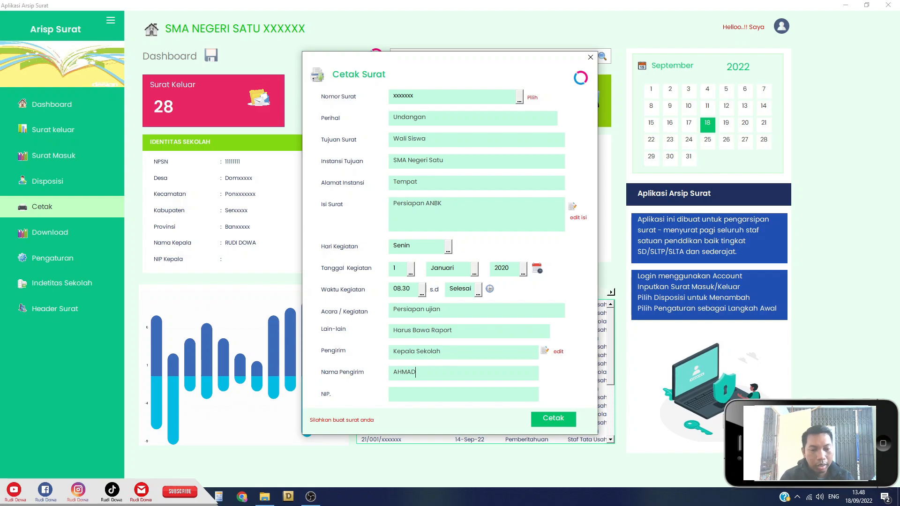
left_click(450, 393)
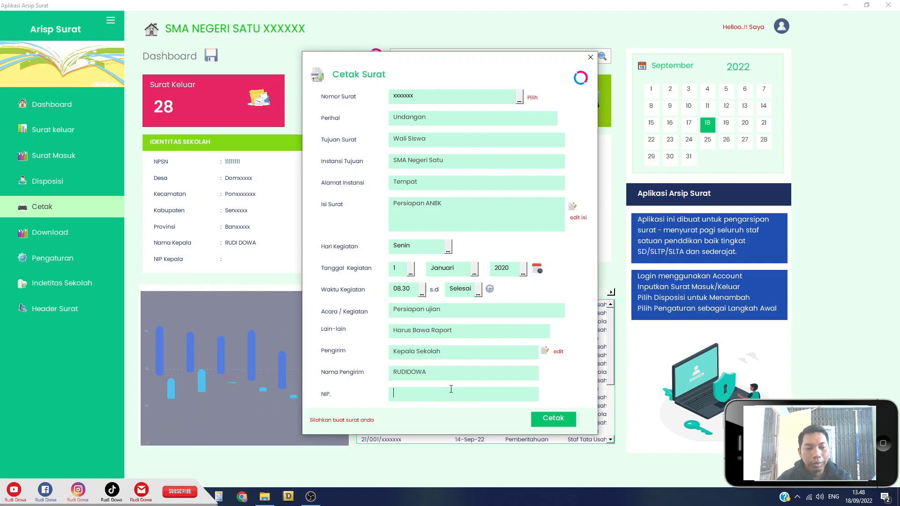
type("111111111111111111")
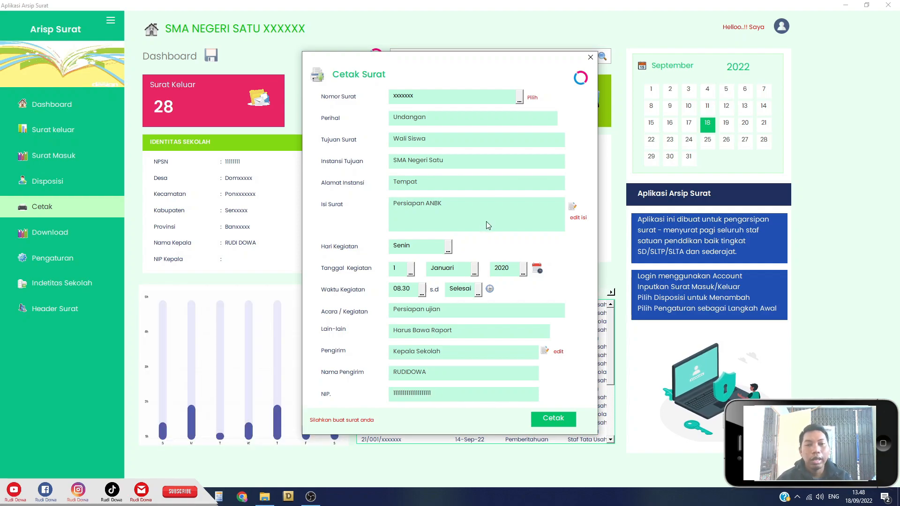
Generate the invitation letter with the Cetak button on the Cetak Surat form.
left_click(554, 418)
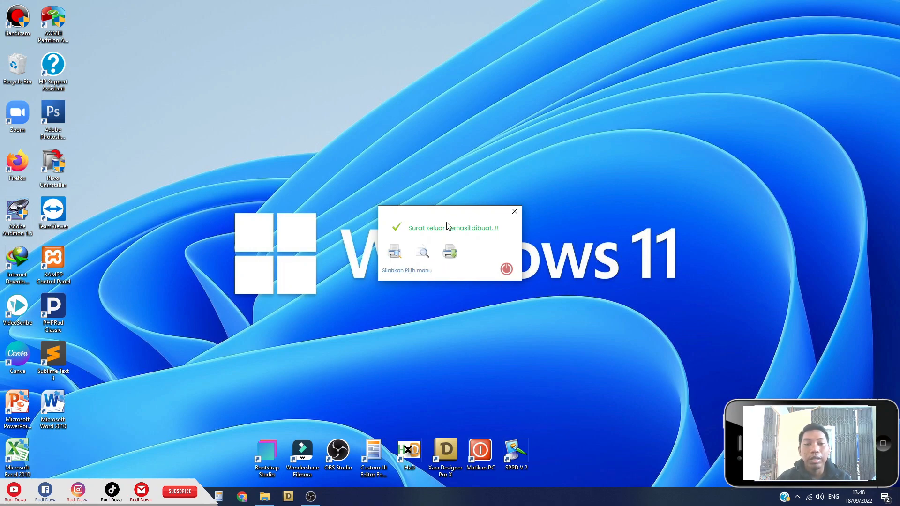
Preview the created invitation letter in Excel, scroll through it, then close the preview.
left_click(423, 254)
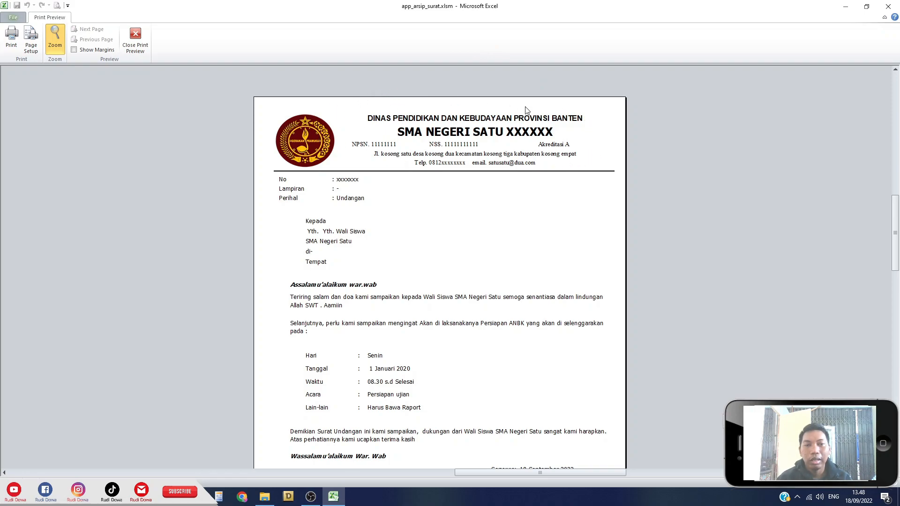
scroll(597, 176, "down", 1)
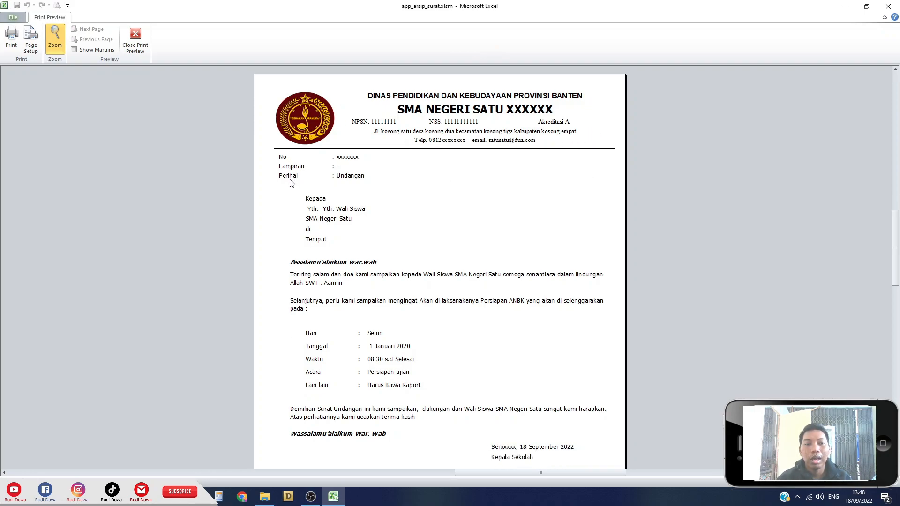
scroll(490, 257, "down", 1)
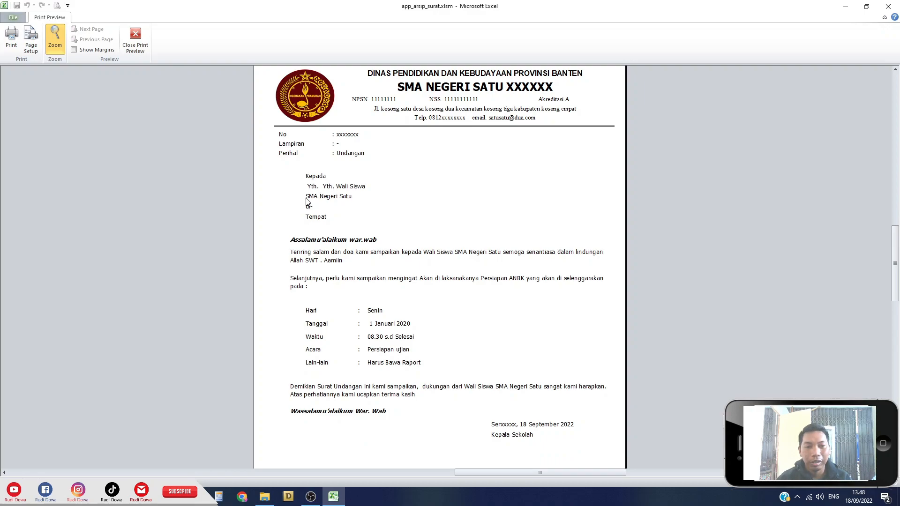
scroll(422, 248, "down", 2)
scroll(370, 237, "down", 2)
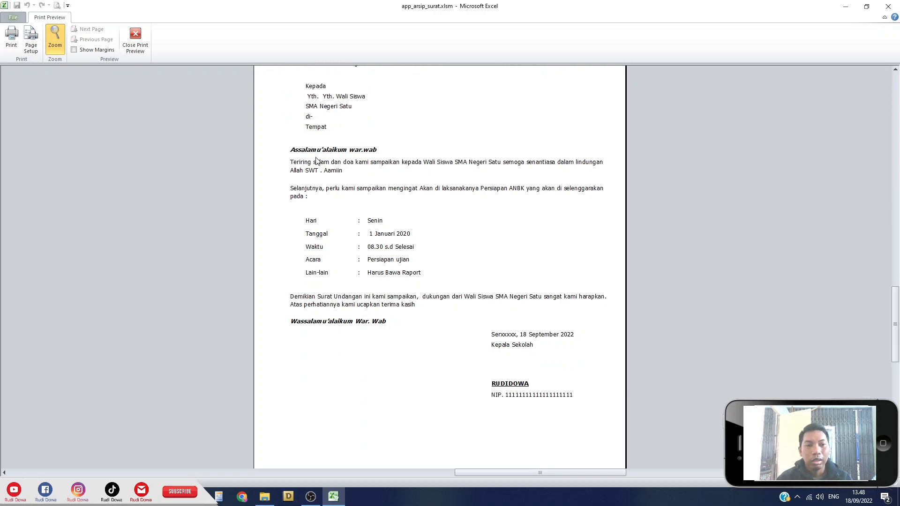
scroll(317, 161, "down", 1)
scroll(314, 136, "down", 1)
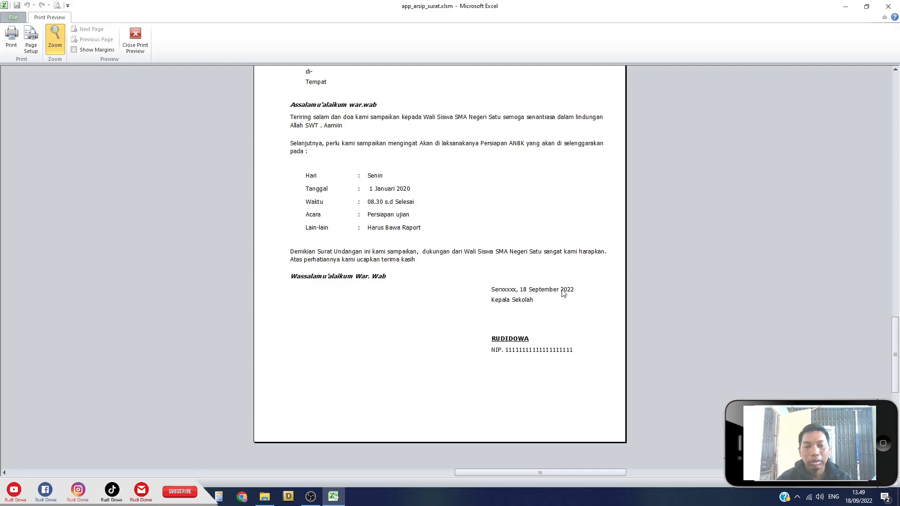
scroll(564, 293, "up", 8)
scroll(554, 272, "down", 4)
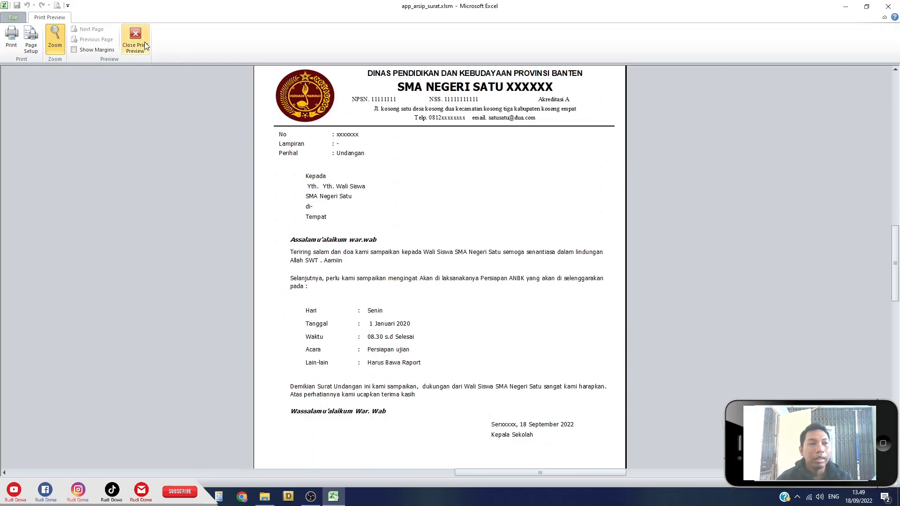
left_click(142, 37)
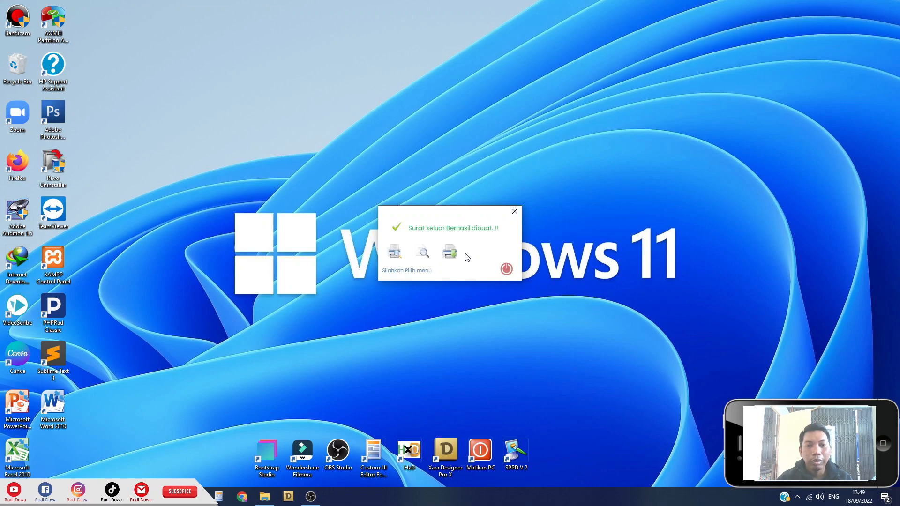
Dismiss the letter-created message and export the Surat Masuk data via Download.
left_click(507, 269)
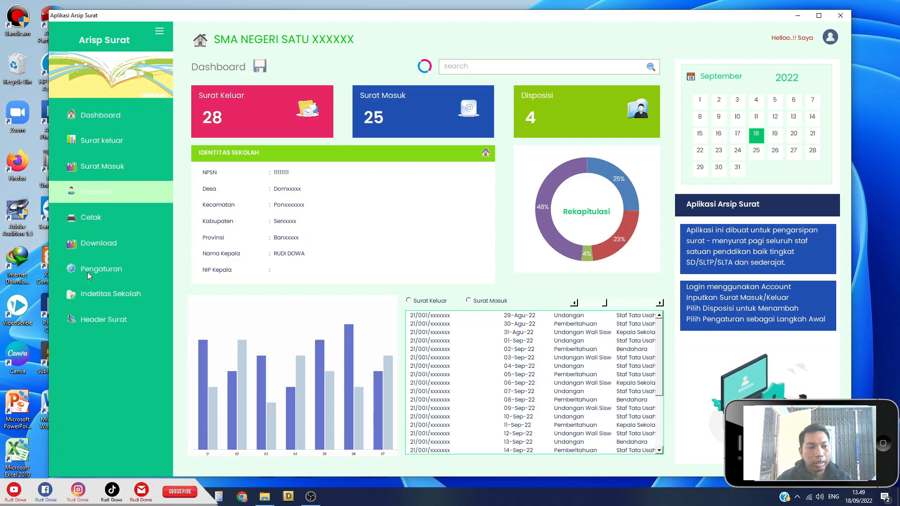
left_click(108, 247)
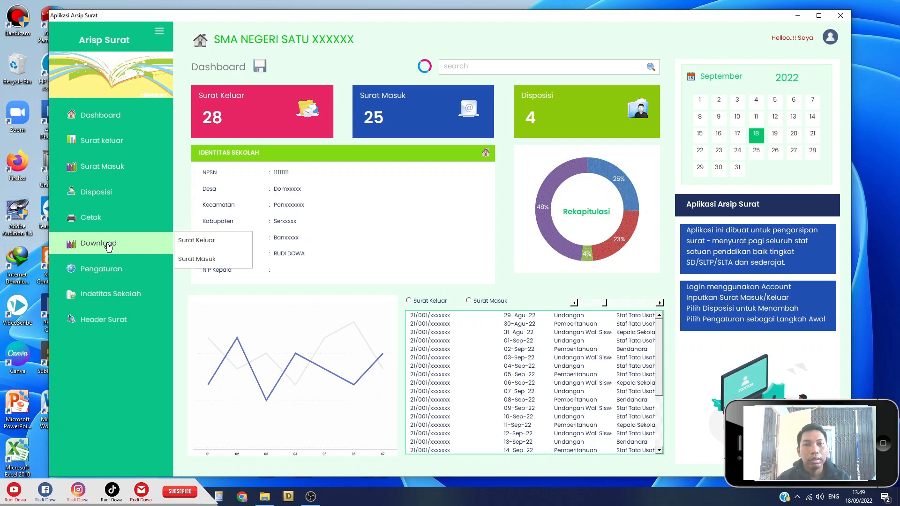
left_click(197, 258)
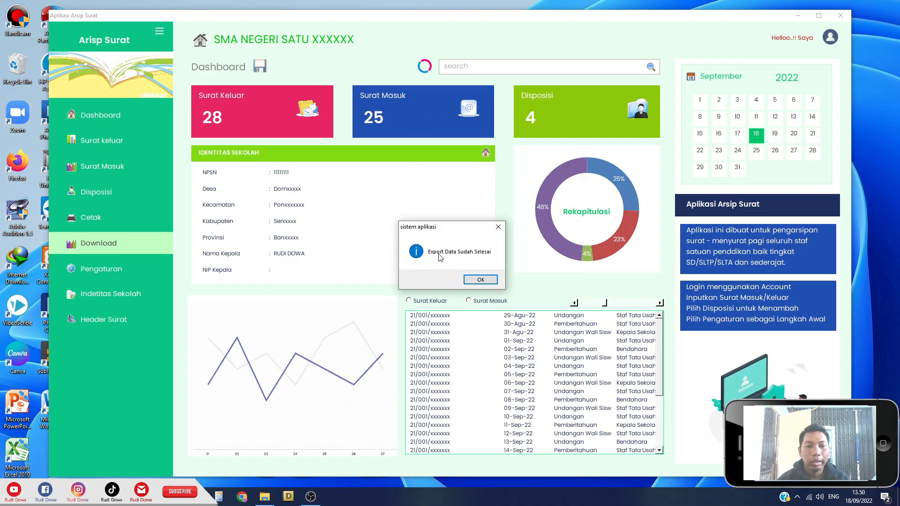
left_click(475, 282)
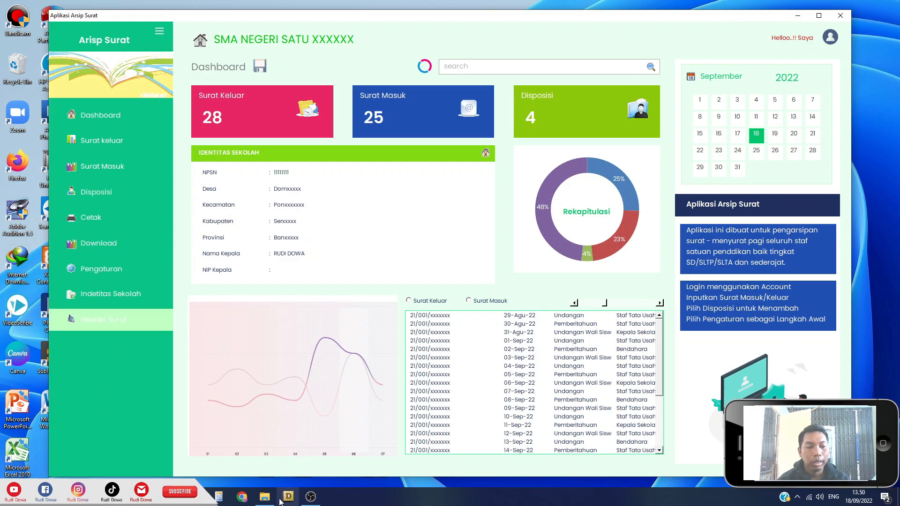
mouse_move(264, 496)
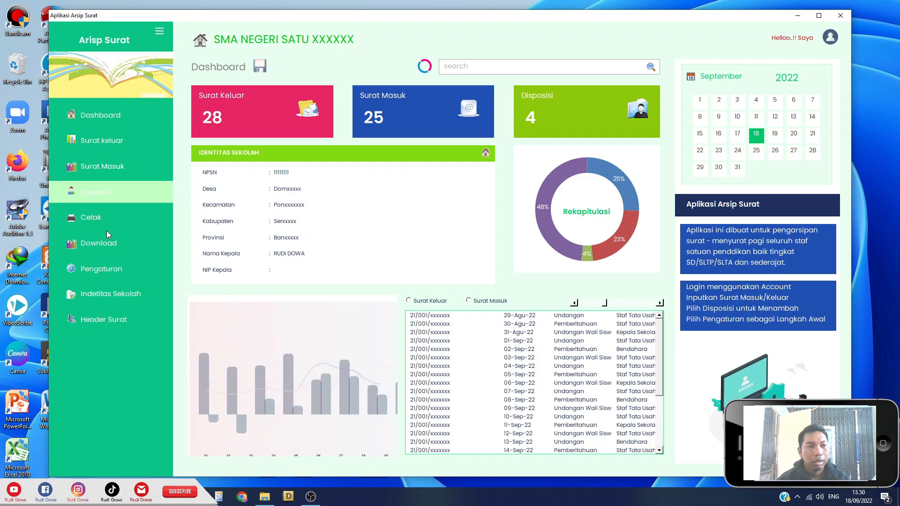
Open Arsip_Surat_Masuk - 1809221349.xlsx from the File Download folder, then minimize Explorer.
left_click(265, 497)
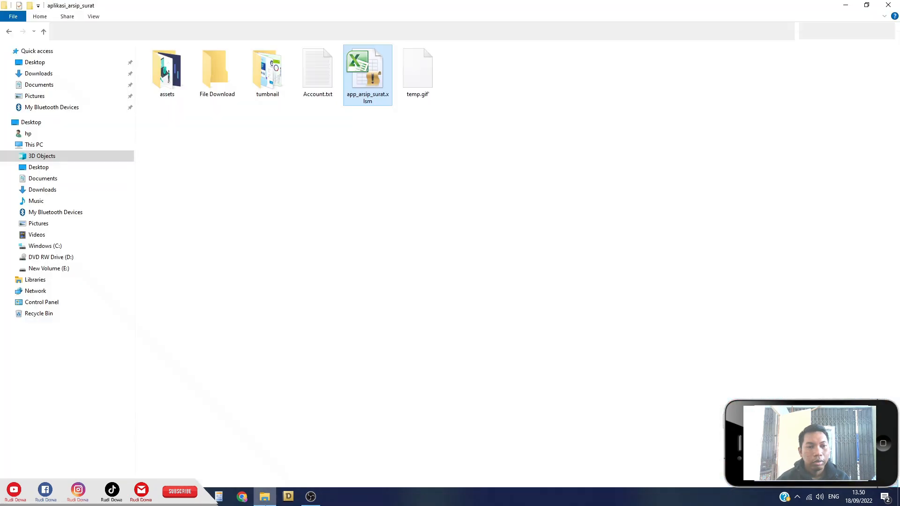
double_click(217, 74)
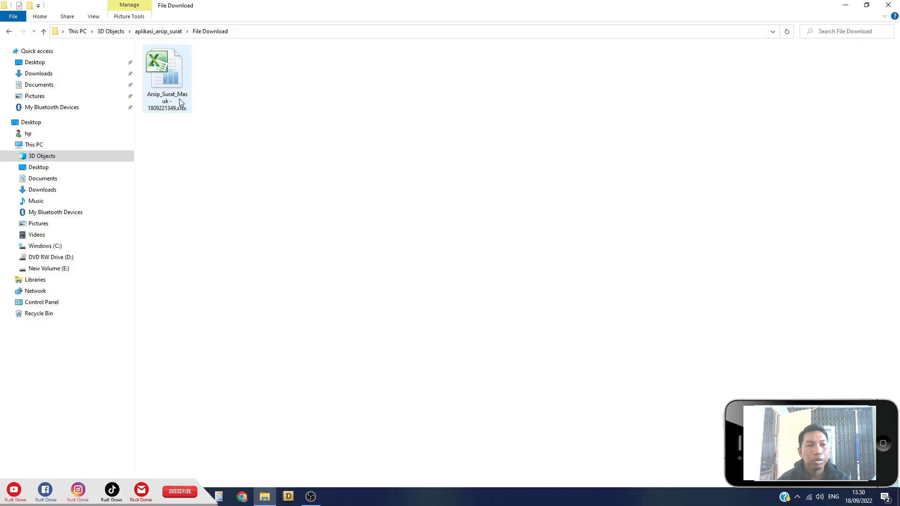
double_click(174, 71)
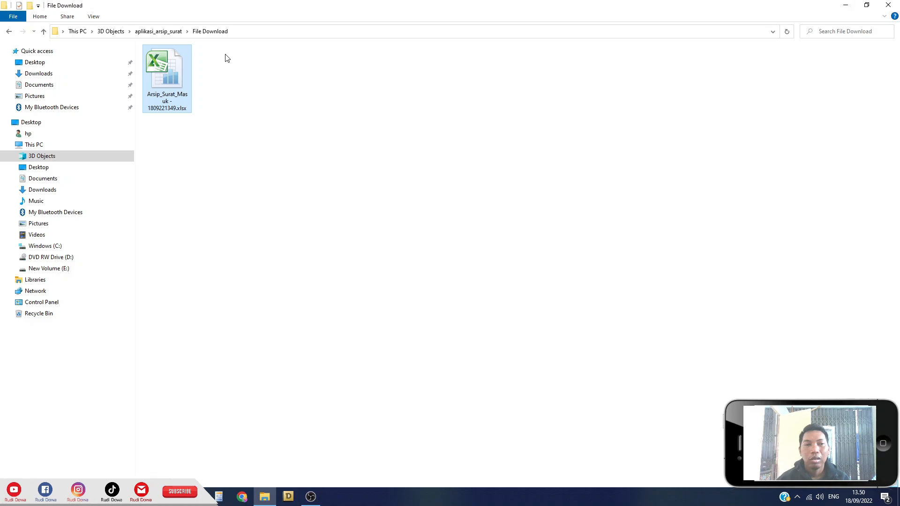
left_click(853, 5)
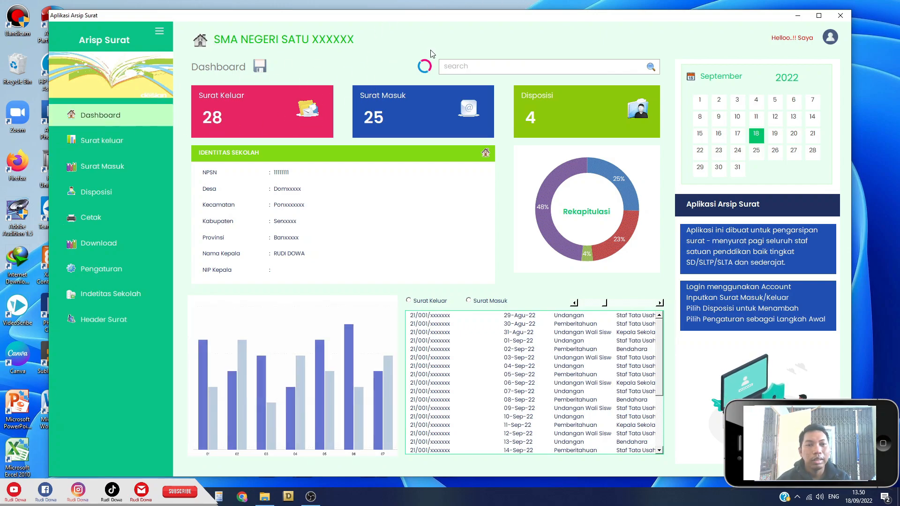
Decline Format Database with NO, then submit the access code in Masukan Kode.
left_click(425, 68)
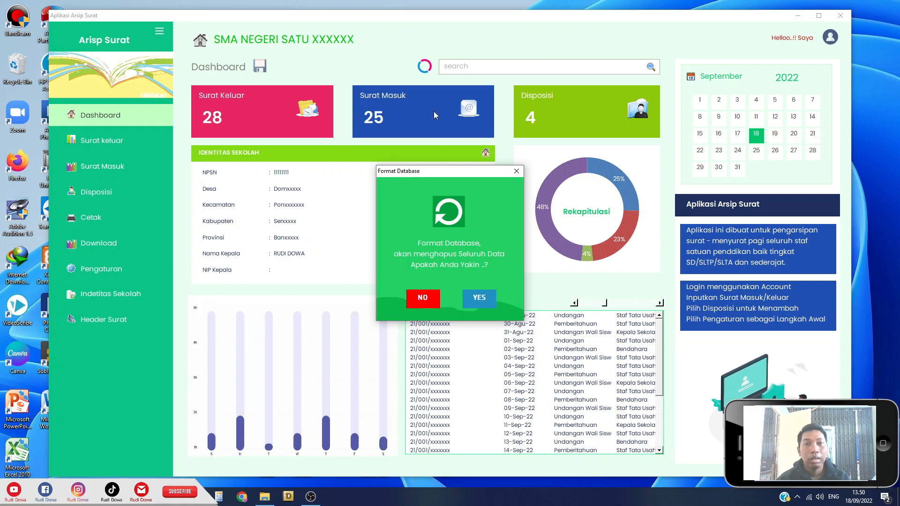
left_click(430, 301)
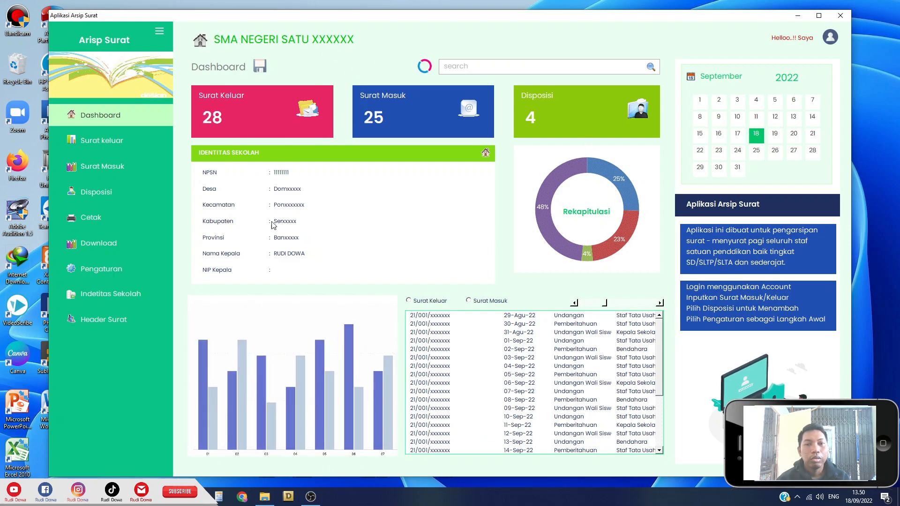
left_click(201, 43)
left_click(476, 242)
type("************")
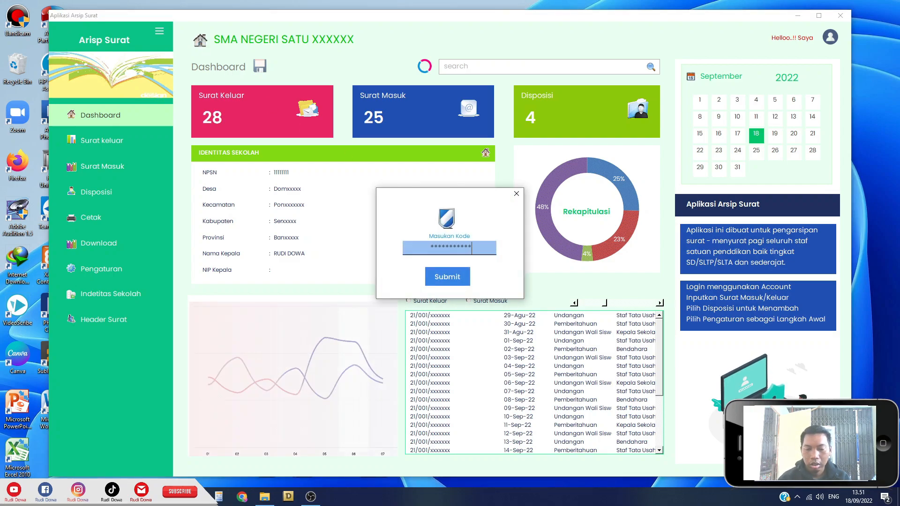
left_click(453, 278)
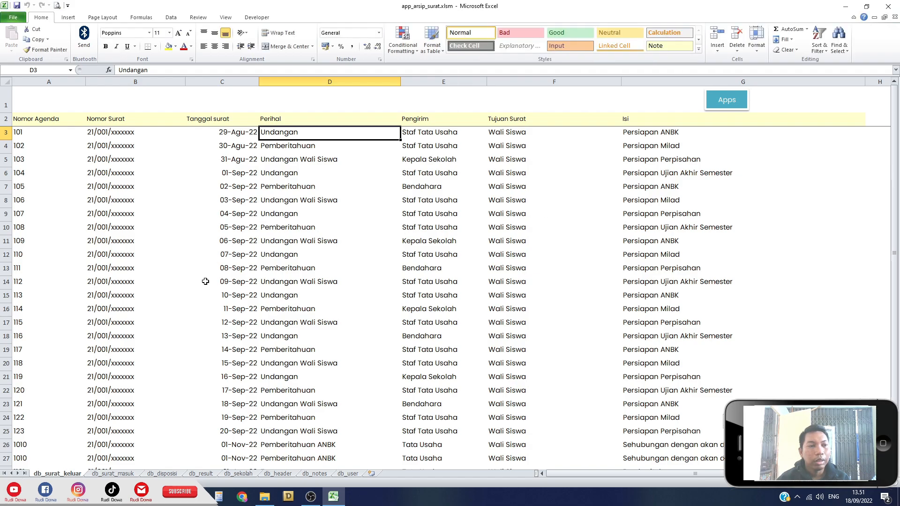
Browse the db_surat_masuk through db_notes sheets, back to db_surat_keluar, then return to the dashboard.
scroll(211, 323, "up", 1)
scroll(214, 321, "down", 3)
scroll(214, 315, "up", 3)
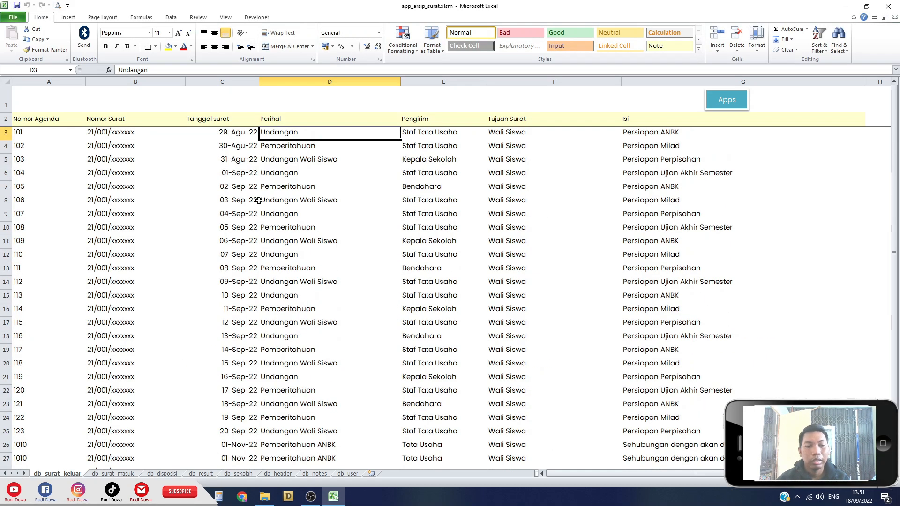
left_click(112, 473)
left_click(162, 473)
left_click(201, 473)
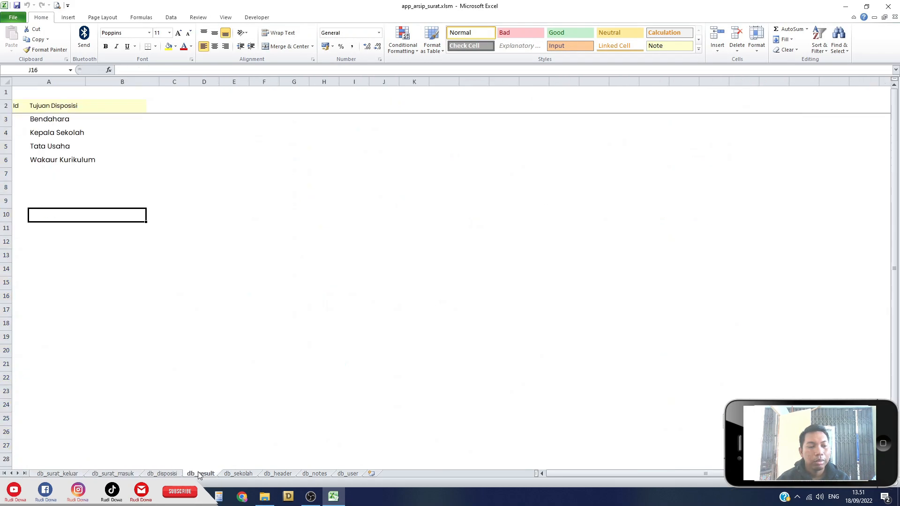
left_click(244, 474)
left_click(278, 474)
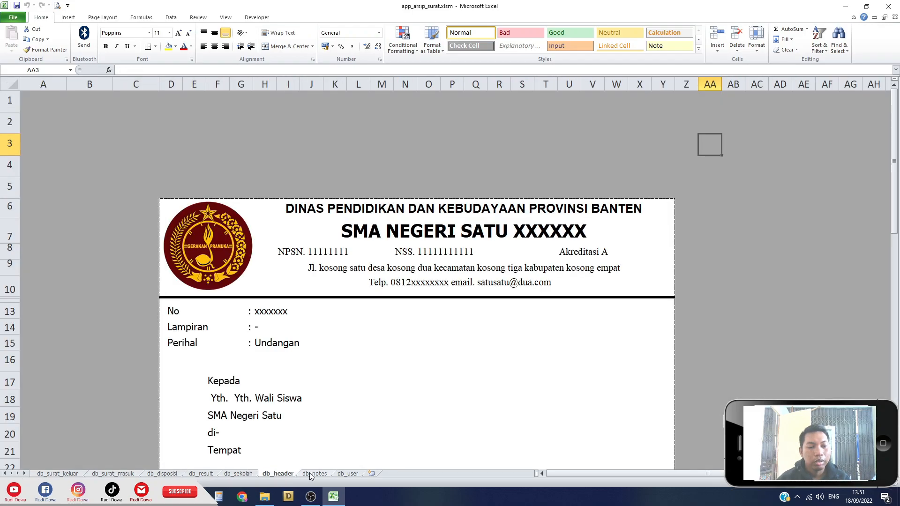
left_click(310, 473)
left_click(57, 473)
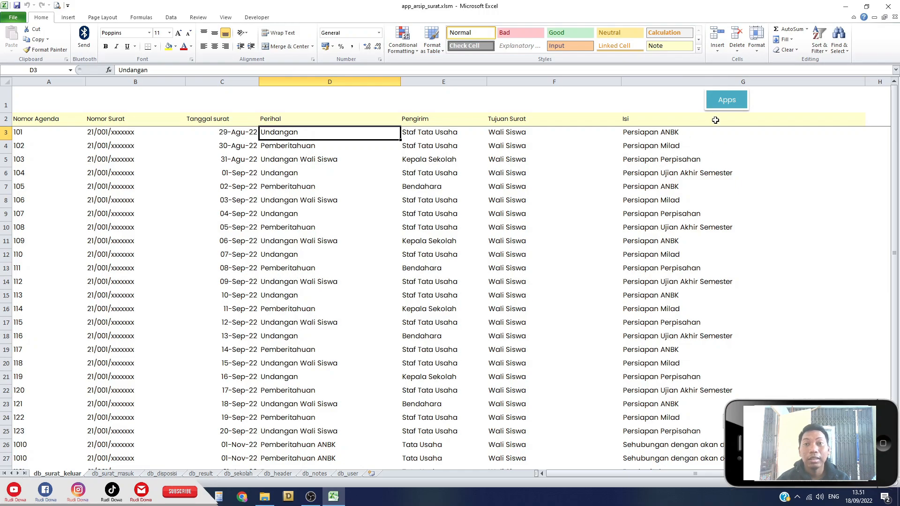
left_click(739, 111)
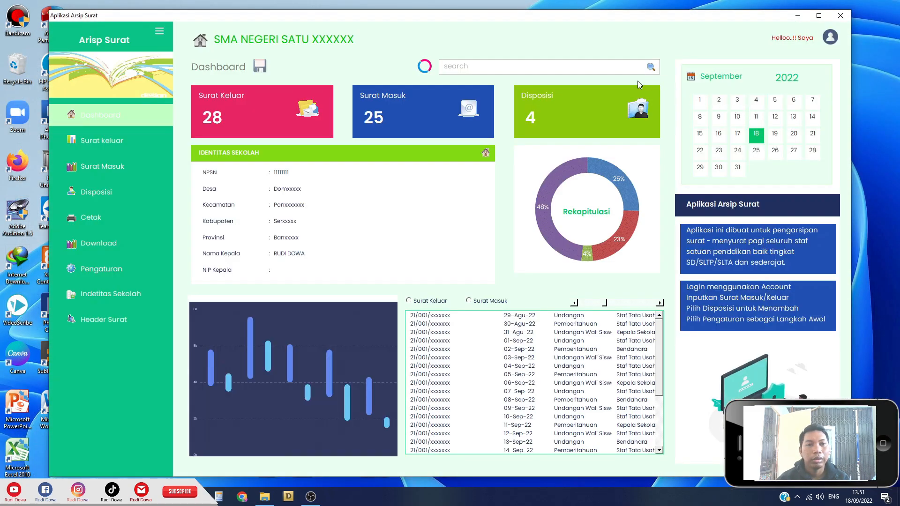
Read the app's letter-archiving about dialog, close it, and maximize the dashboard window.
left_click(160, 33)
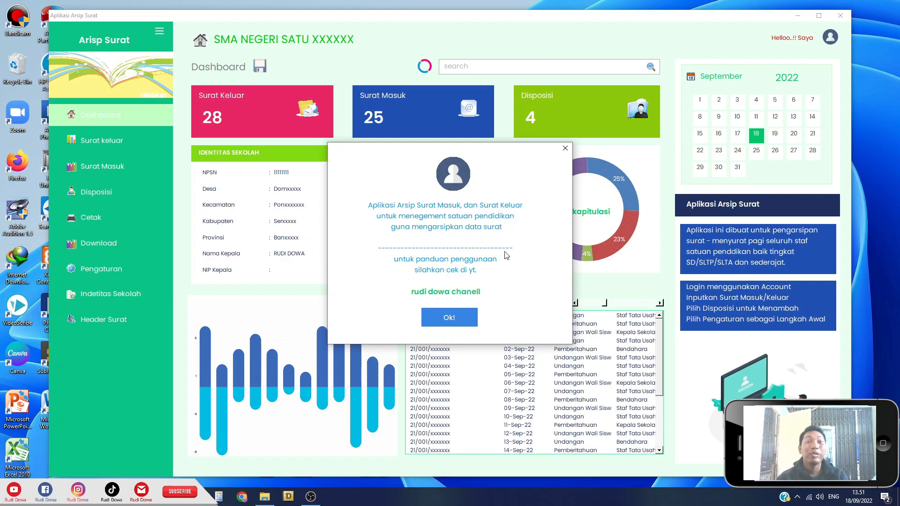
left_click(565, 148)
left_click(823, 15)
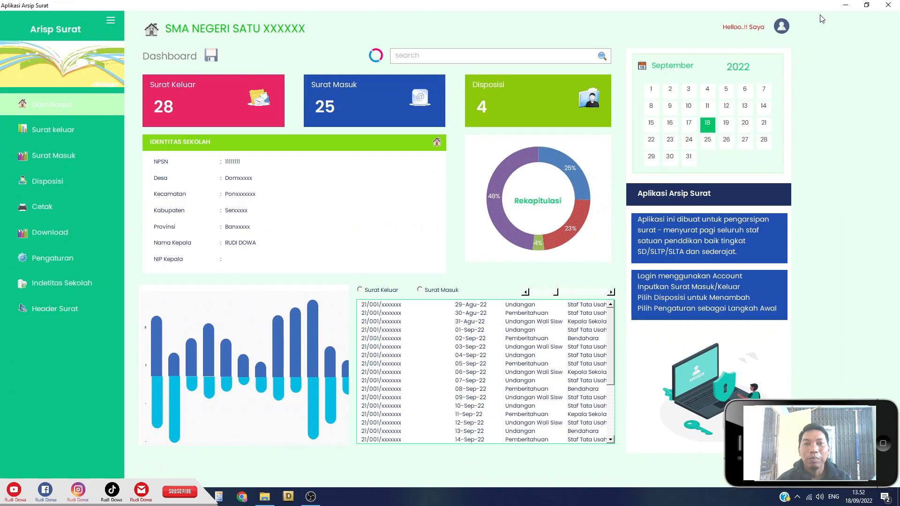